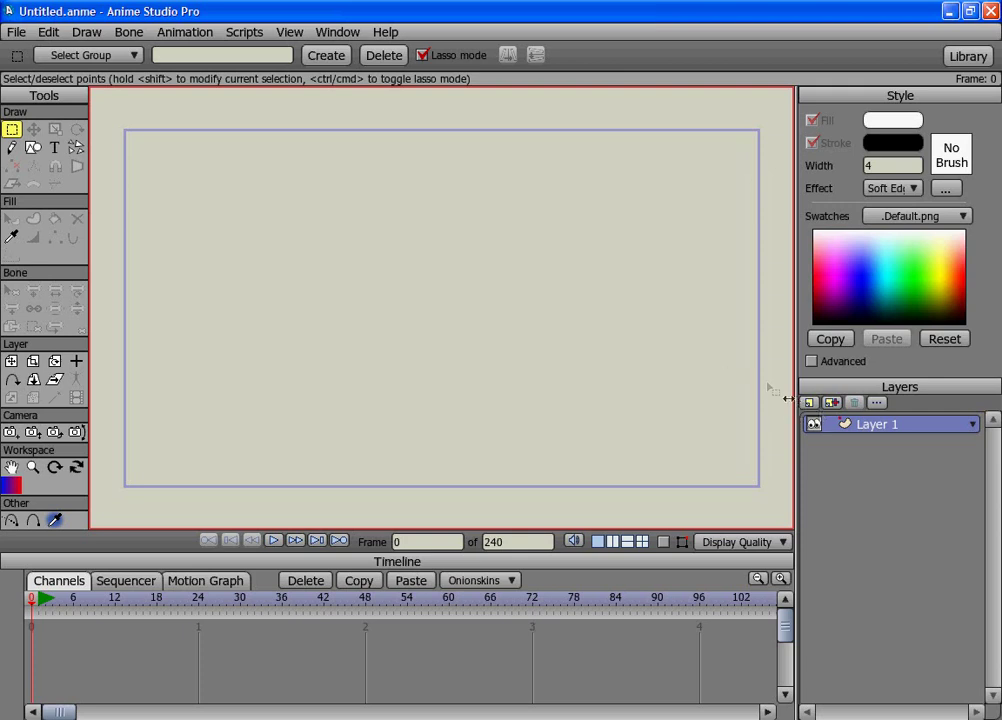
# Import the Fat Albert character from the fat albert project file as an Anime Studio Object.
pyautogui.click(14, 33)
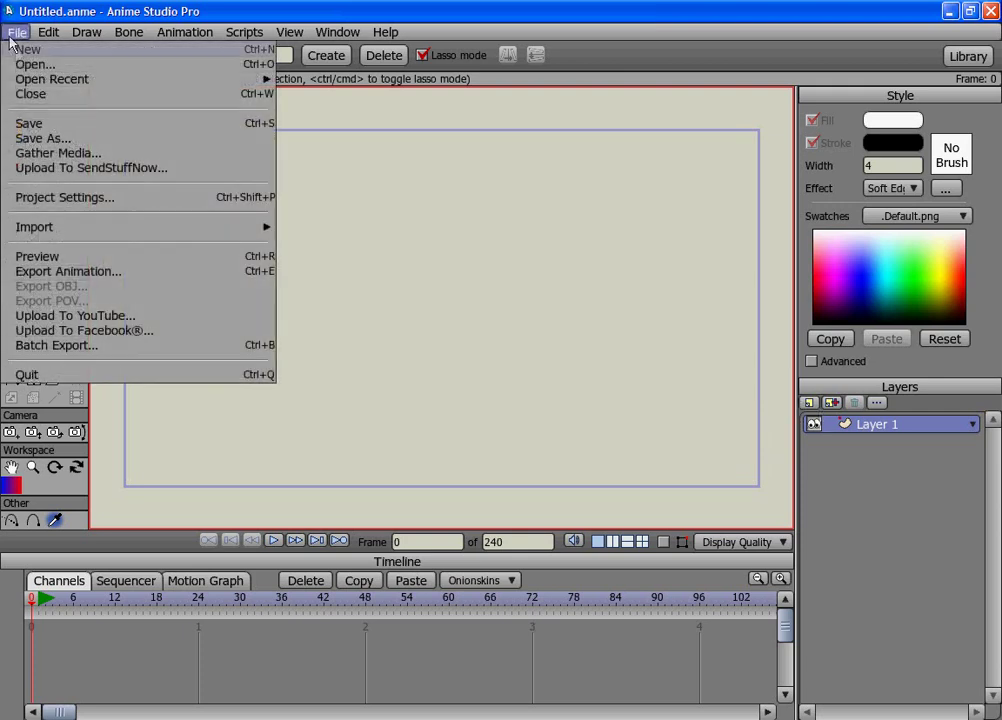
pyautogui.moveTo(36, 226)
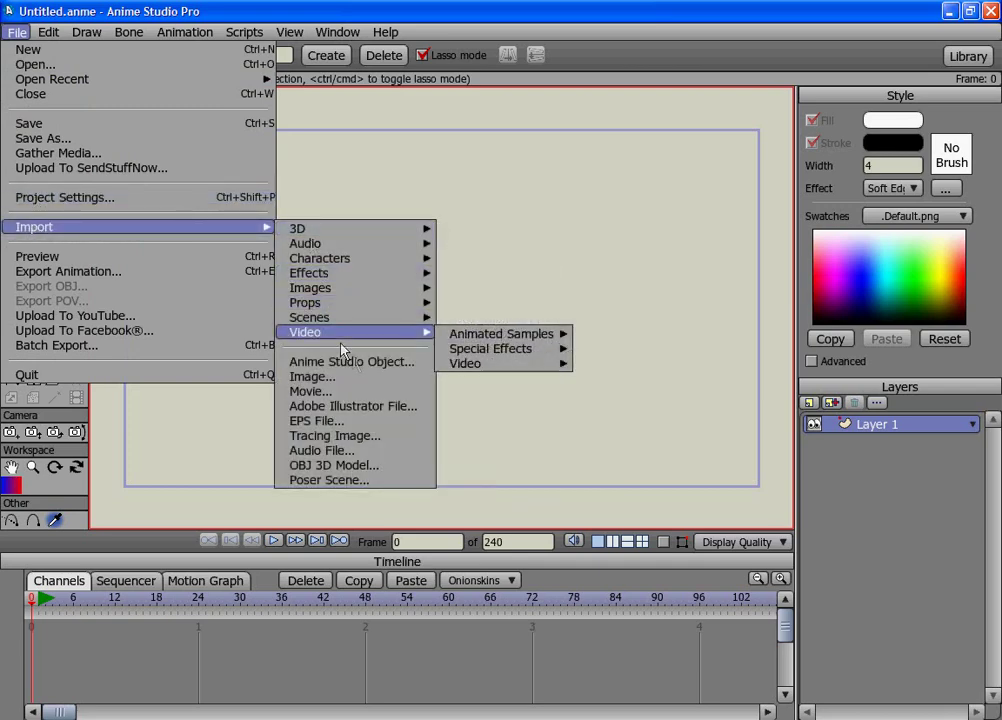
pyautogui.click(418, 361)
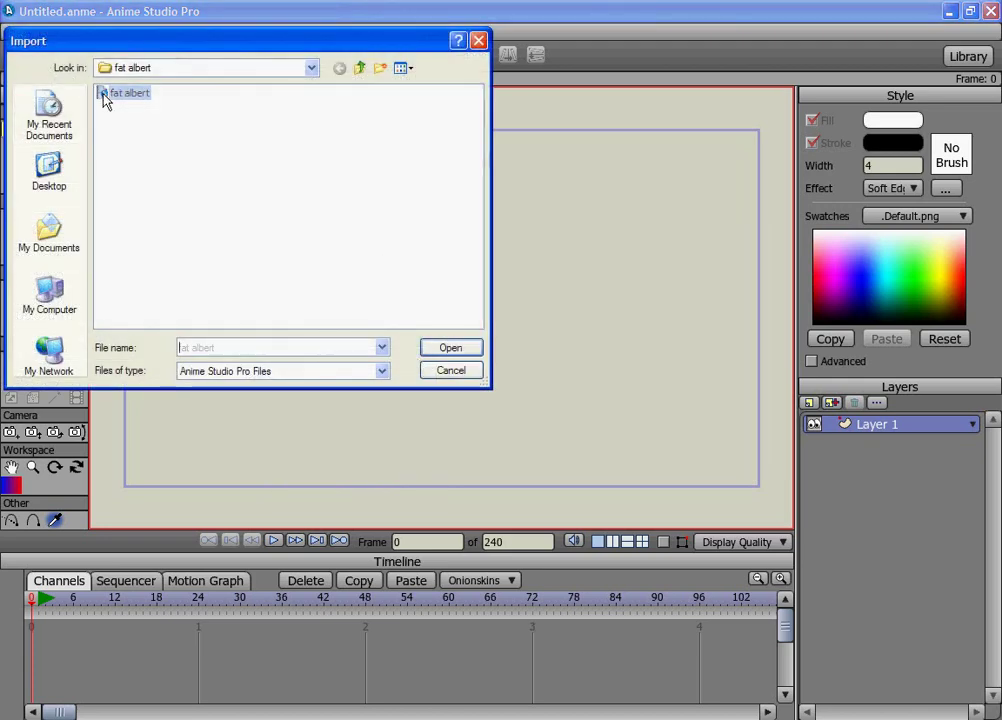
pyautogui.doubleClick(105, 93)
pyautogui.click(275, 283)
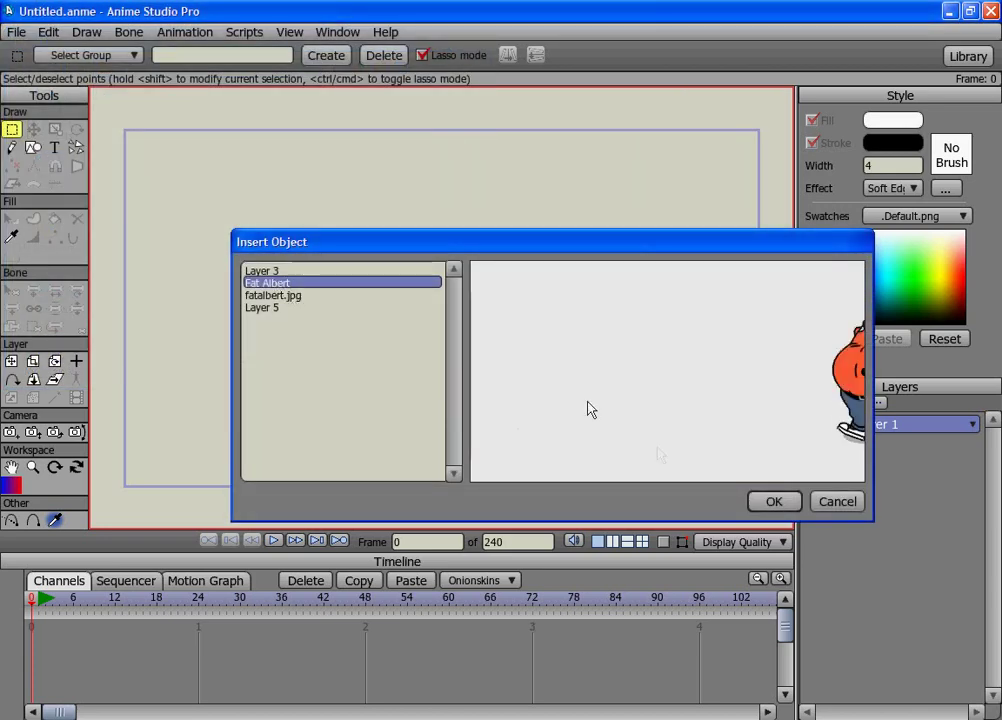
pyautogui.click(774, 501)
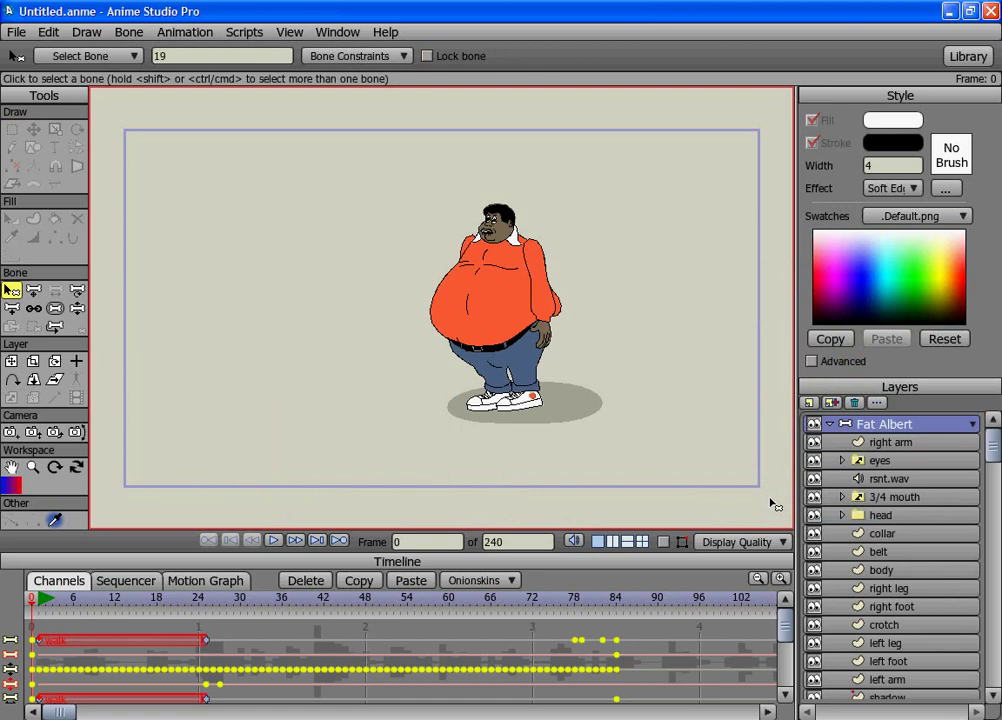
# Add a new bone layer, Layer 3, and move Fat Albert and Layer 1 inside it.
pyautogui.click(829, 425)
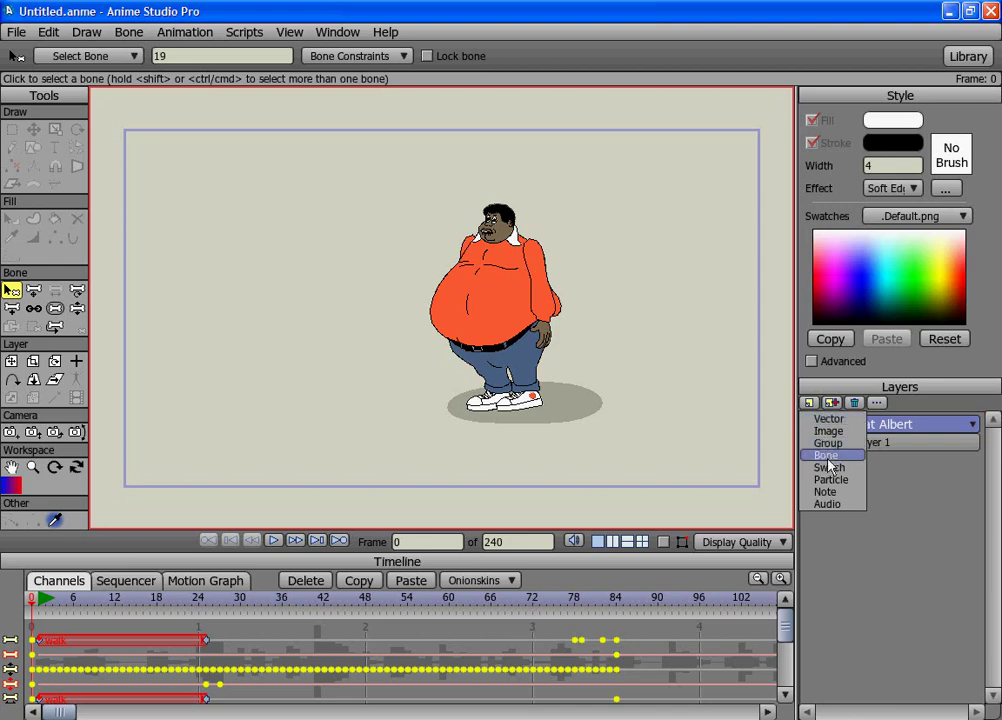
pyautogui.click(827, 456)
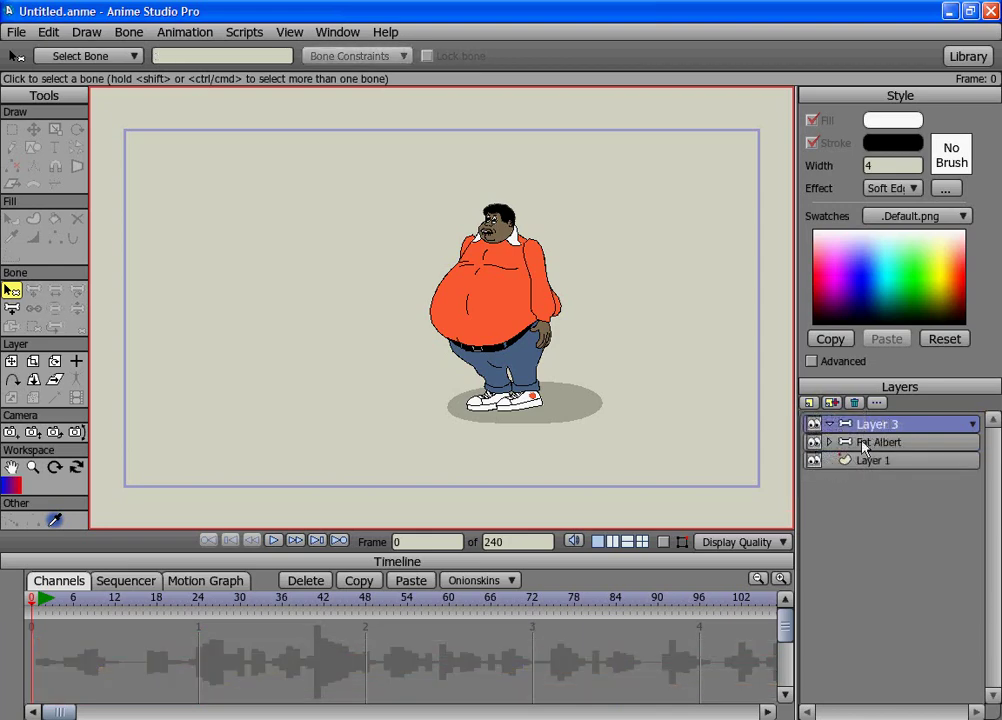
pyautogui.moveTo(863, 451); pyautogui.dragTo(868, 462)
pyautogui.click(868, 462)
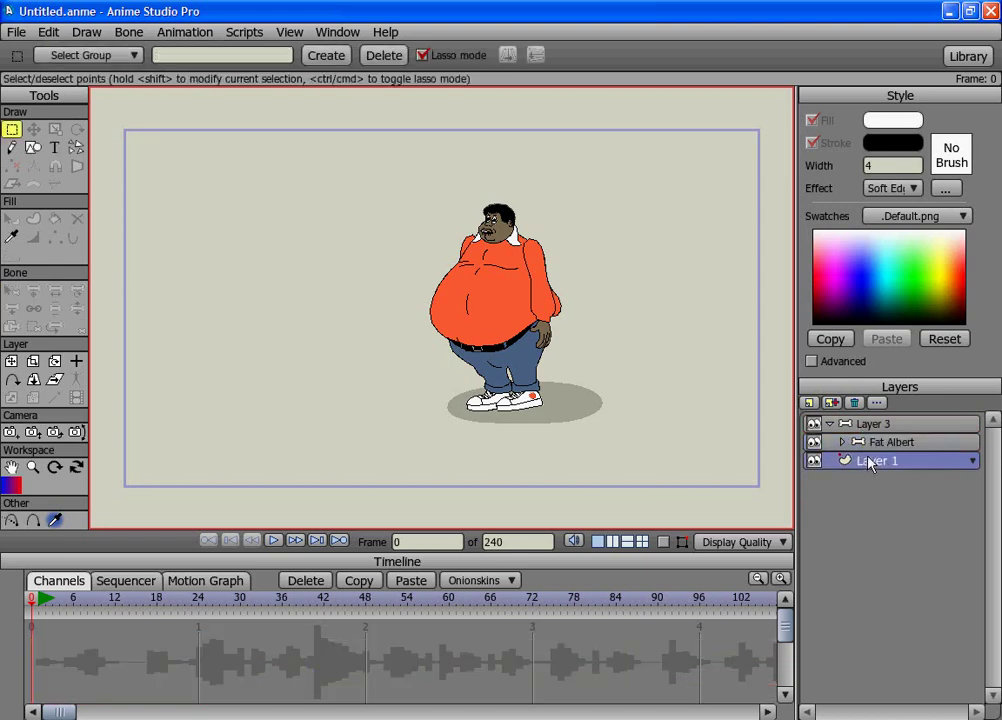
pyautogui.moveTo(869, 452); pyautogui.dragTo(868, 464)
pyautogui.click(832, 425)
# Add vector Layer 2 beneath Layer 3 and draw a black rectangle covering the whole stage.
pyautogui.click(810, 402)
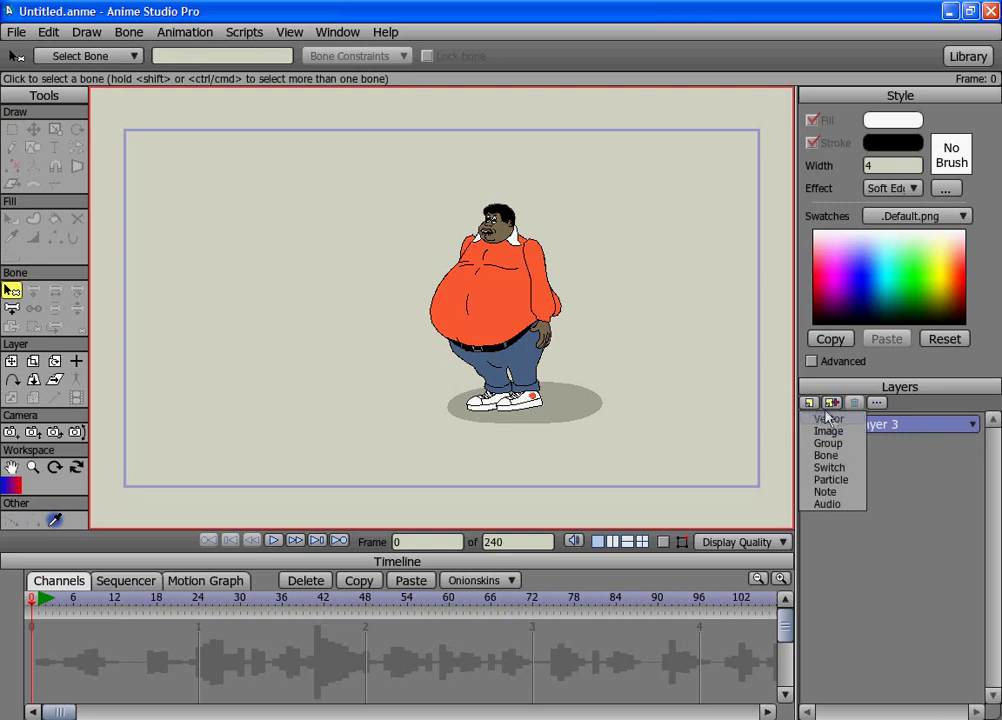
pyautogui.click(834, 418)
pyautogui.moveTo(850, 428); pyautogui.dragTo(864, 456)
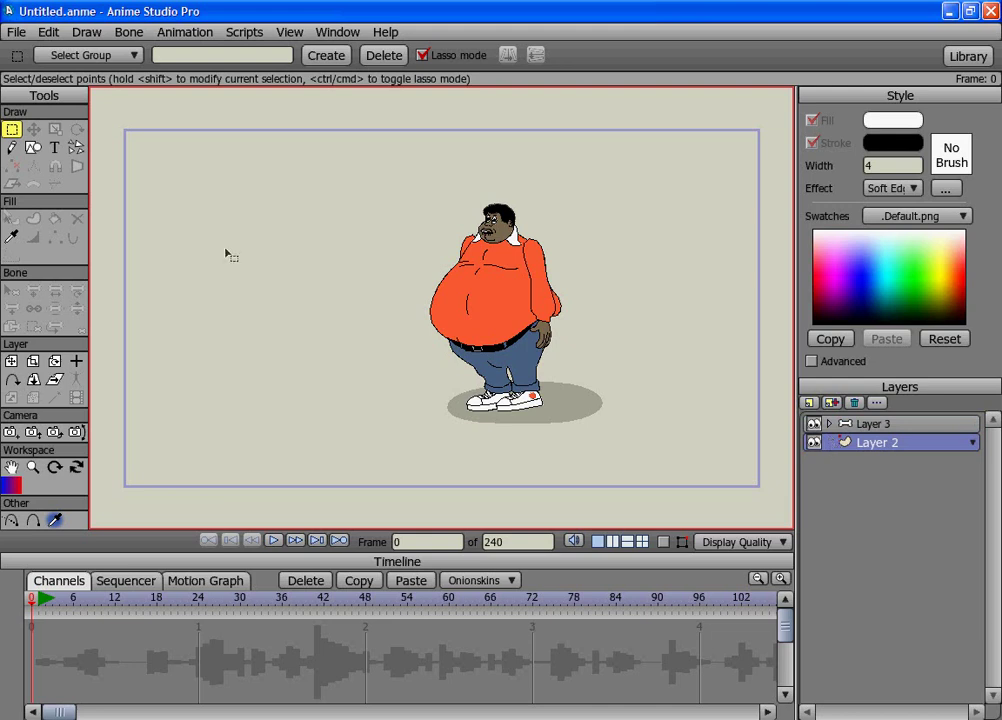
pyautogui.click(33, 147)
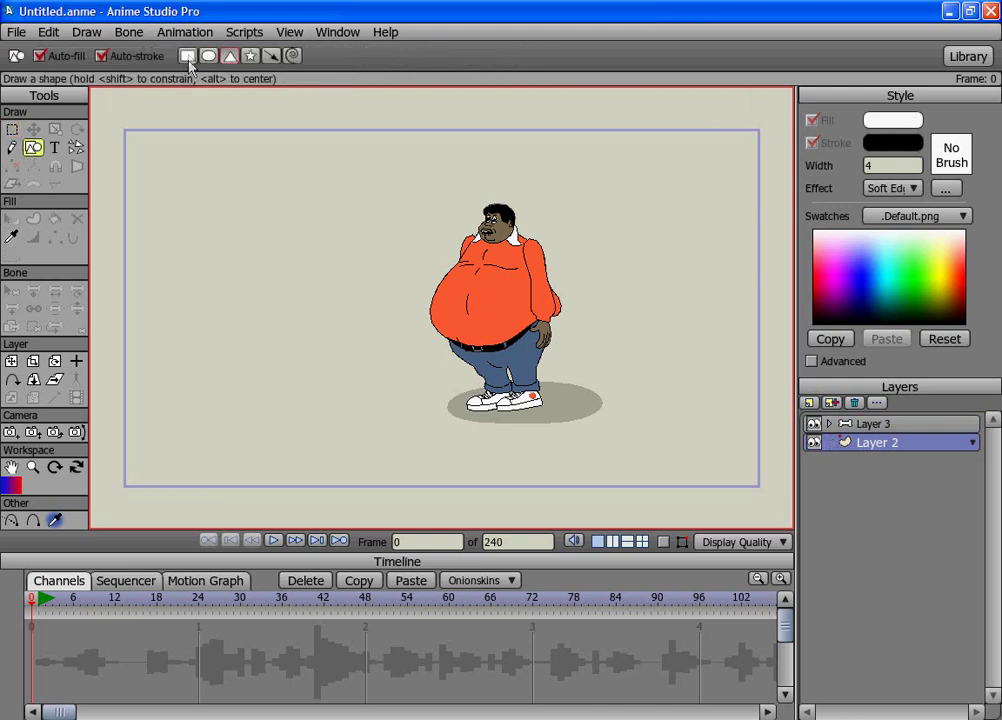
pyautogui.click(910, 318)
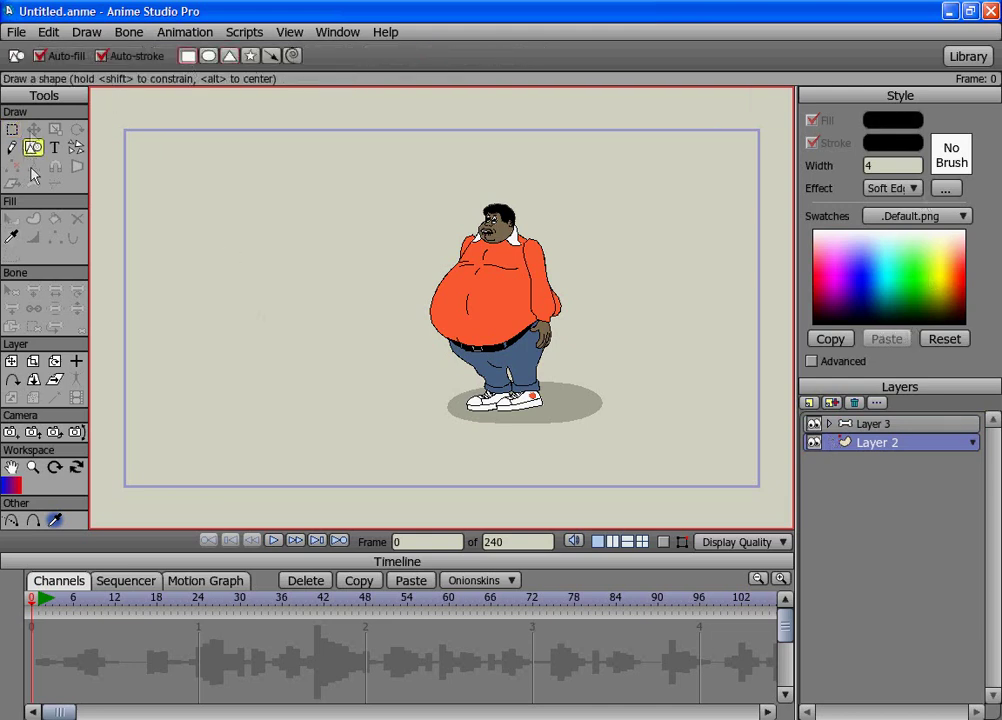
pyautogui.moveTo(107, 115)
pyautogui.mouseDown()
pyautogui.moveTo(100, 305)
pyautogui.moveTo(644, 496)
pyautogui.moveTo(776, 510)
pyautogui.mouseUp()
pyautogui.click(830, 425)
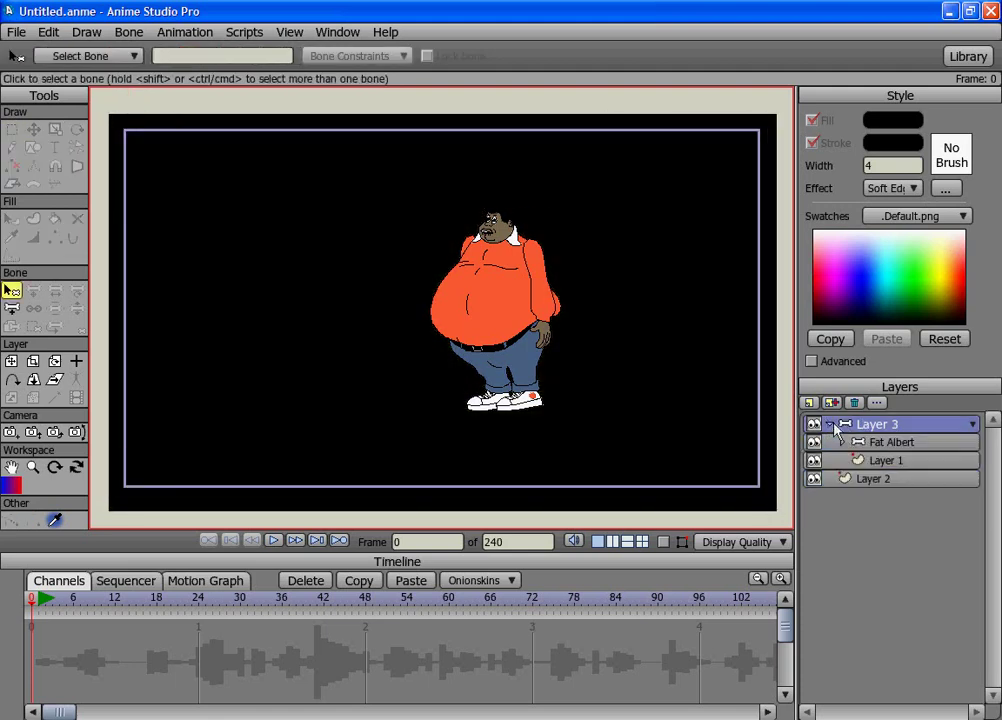
# In Layer 1, reset the style to white fill and draw a tall triangle across the stage.
pyautogui.click(873, 462)
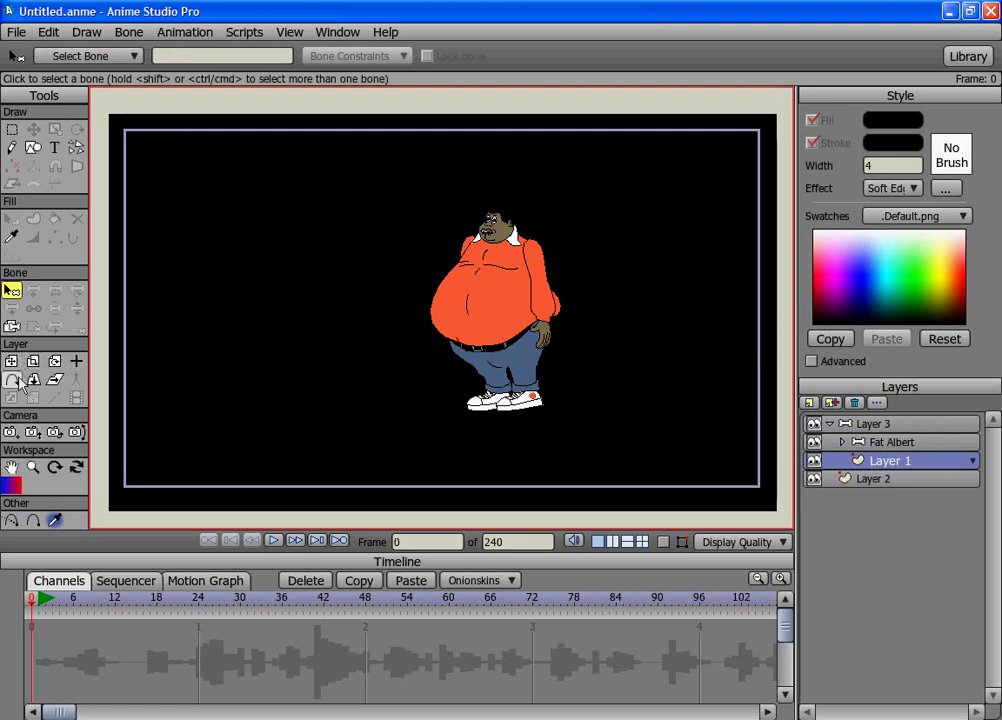
pyautogui.click(33, 147)
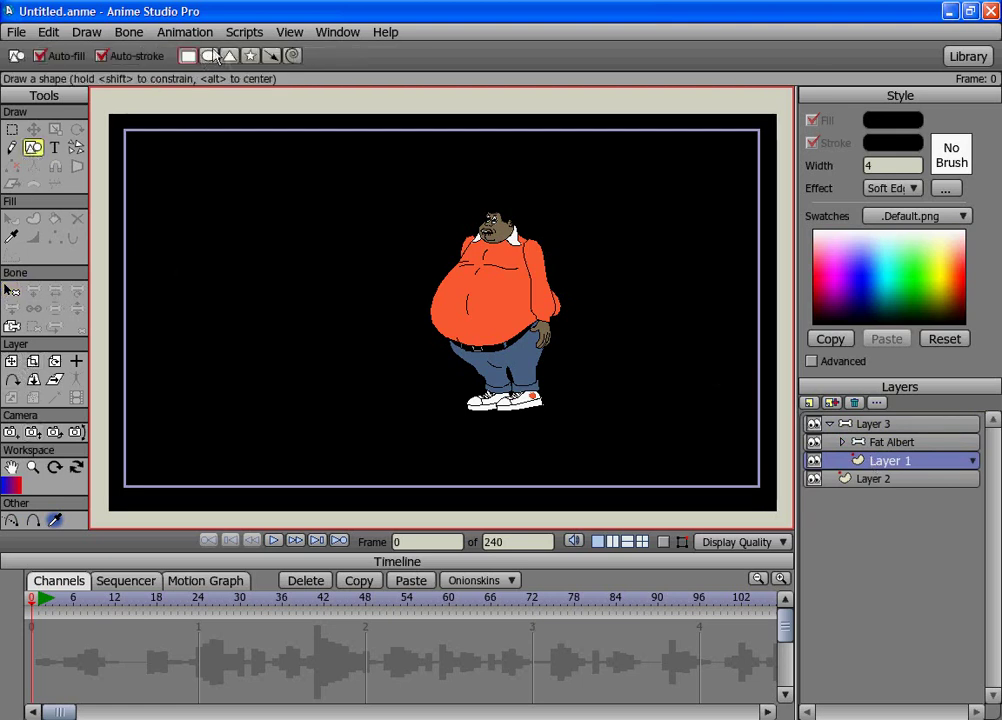
pyautogui.scroll(-5, 277, 235)
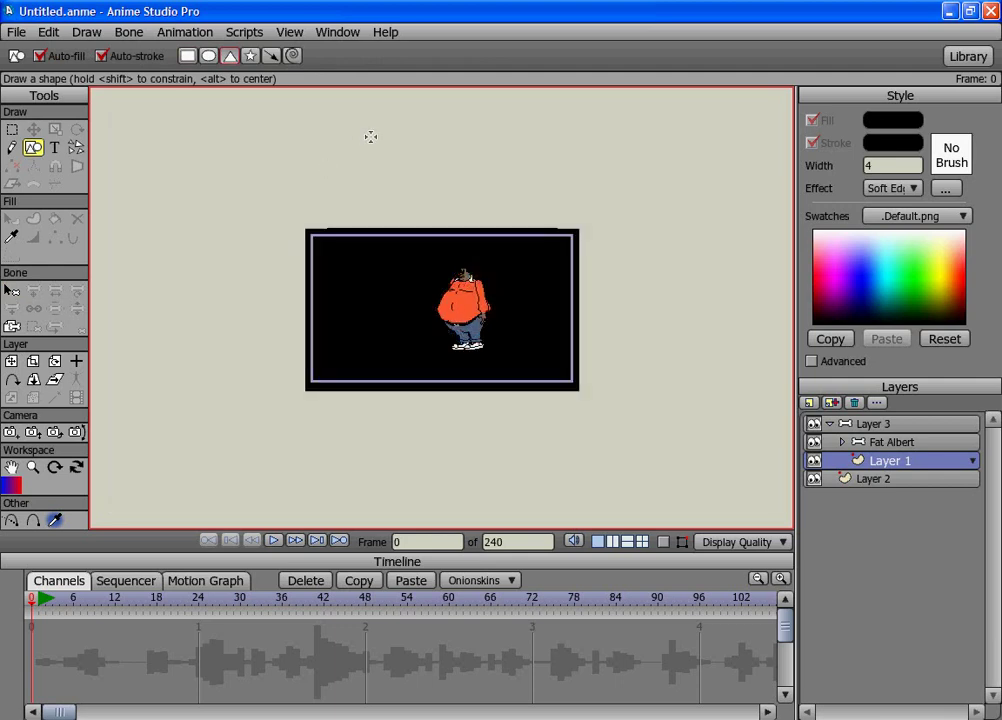
pyautogui.click(955, 339)
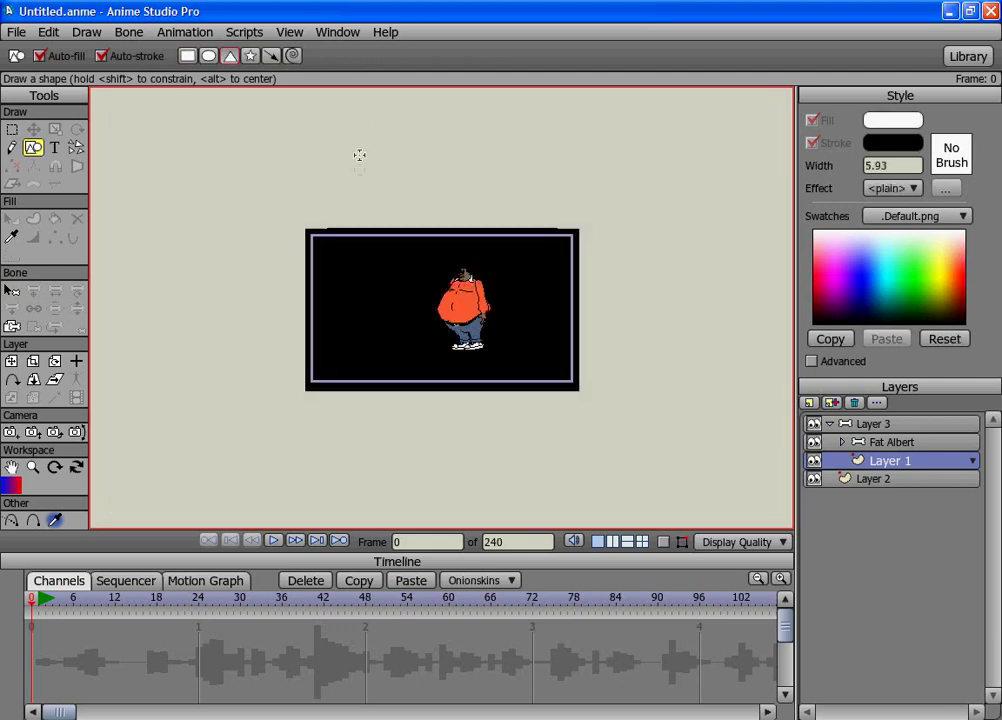
pyautogui.moveTo(361, 164)
pyautogui.mouseDown()
pyautogui.moveTo(382, 398)
pyautogui.moveTo(398, 442)
pyautogui.moveTo(431, 437)
pyautogui.mouseUp()
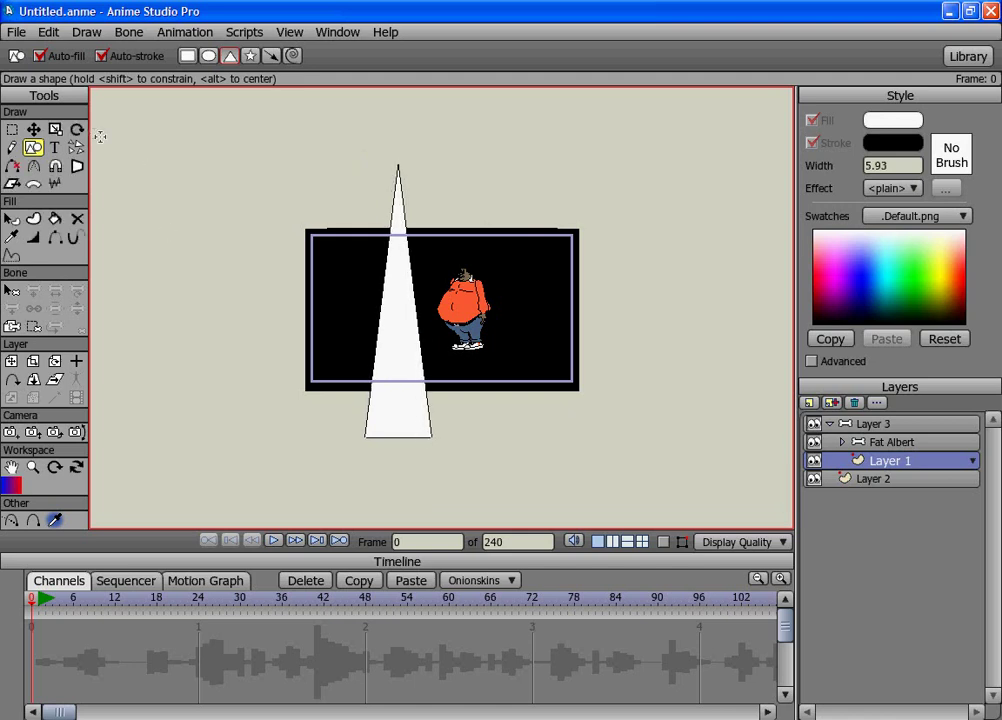
pyautogui.click(77, 129)
# Rotate the triangle 90° to point left, show Paths, and slide it right past the stage edge.
pyautogui.moveTo(190, 380); pyautogui.dragTo(449, 430)
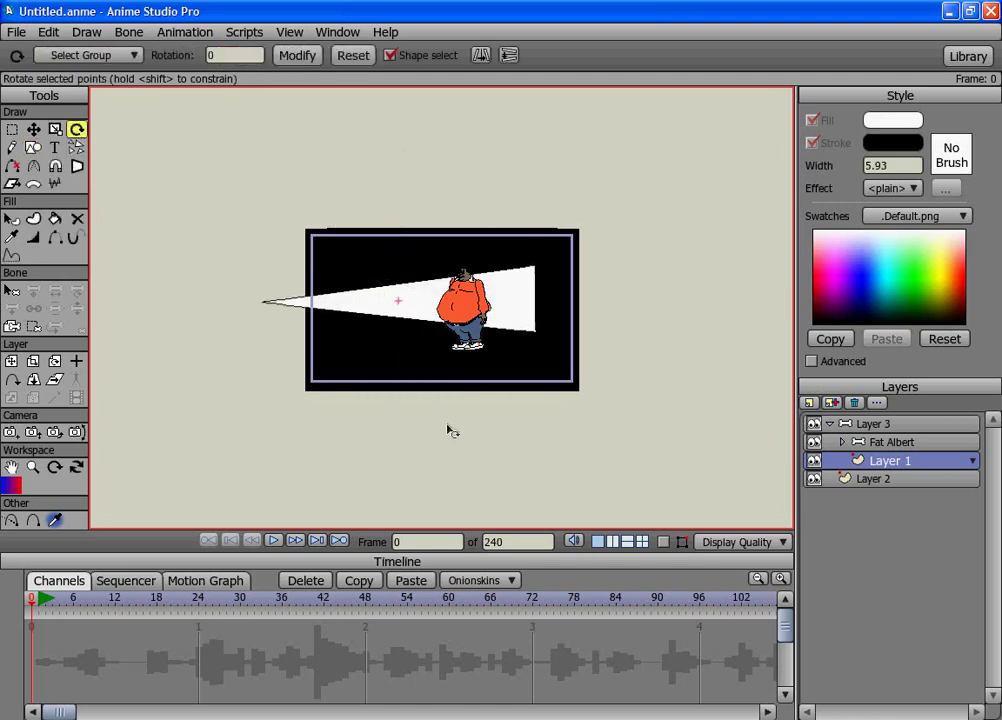
pyautogui.click(33, 130)
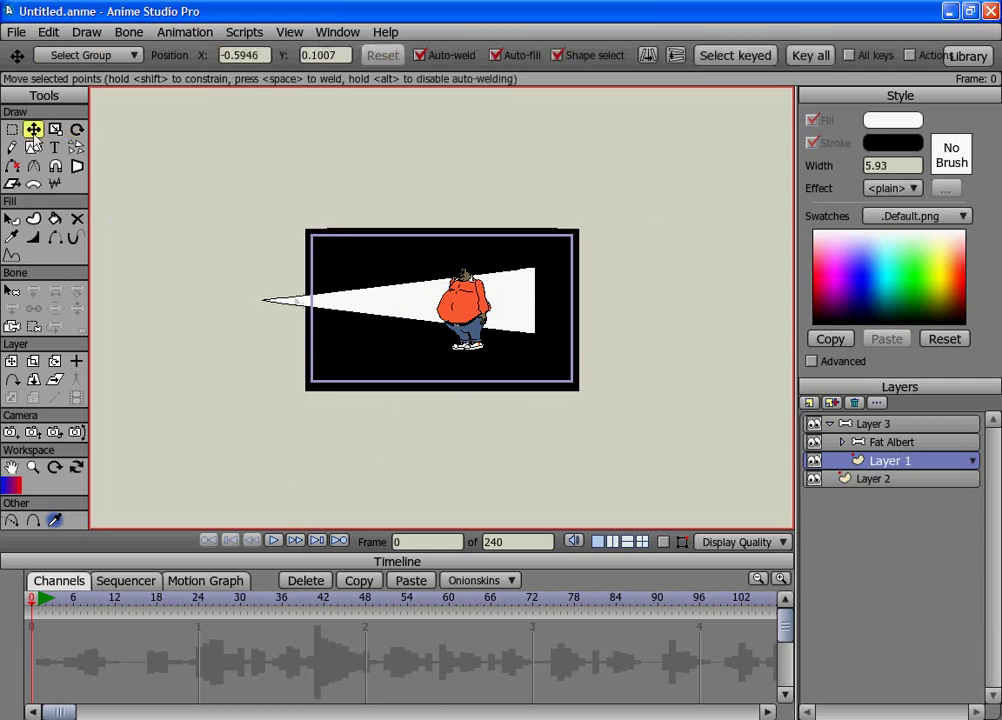
pyautogui.scroll(2, 290, 263)
pyautogui.click(745, 541)
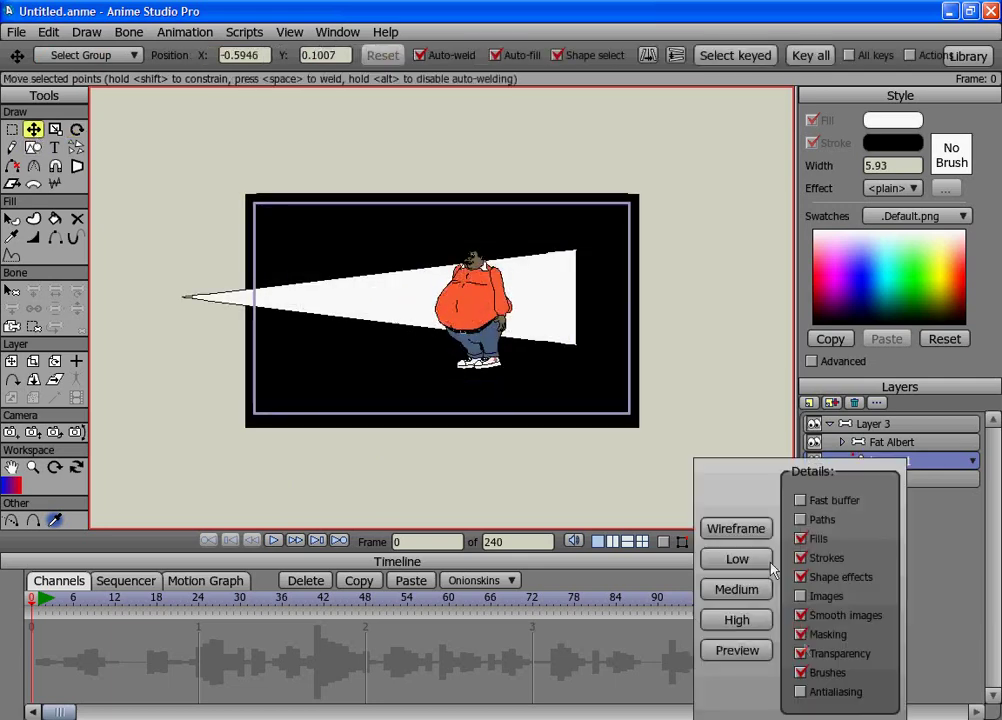
pyautogui.click(800, 519)
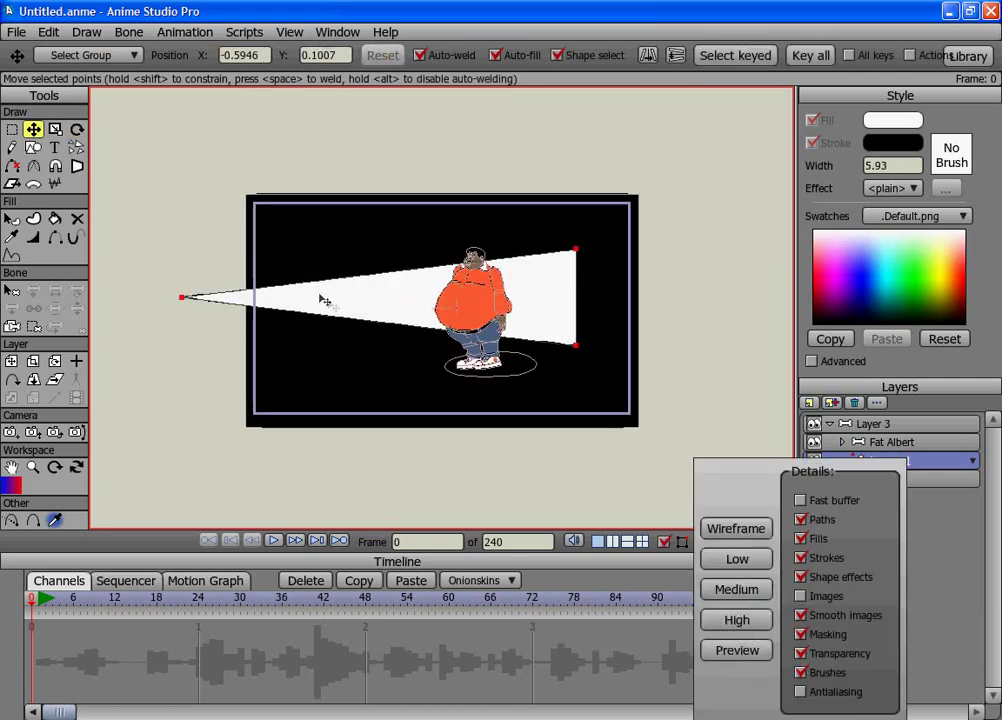
pyautogui.moveTo(336, 310); pyautogui.dragTo(456, 316)
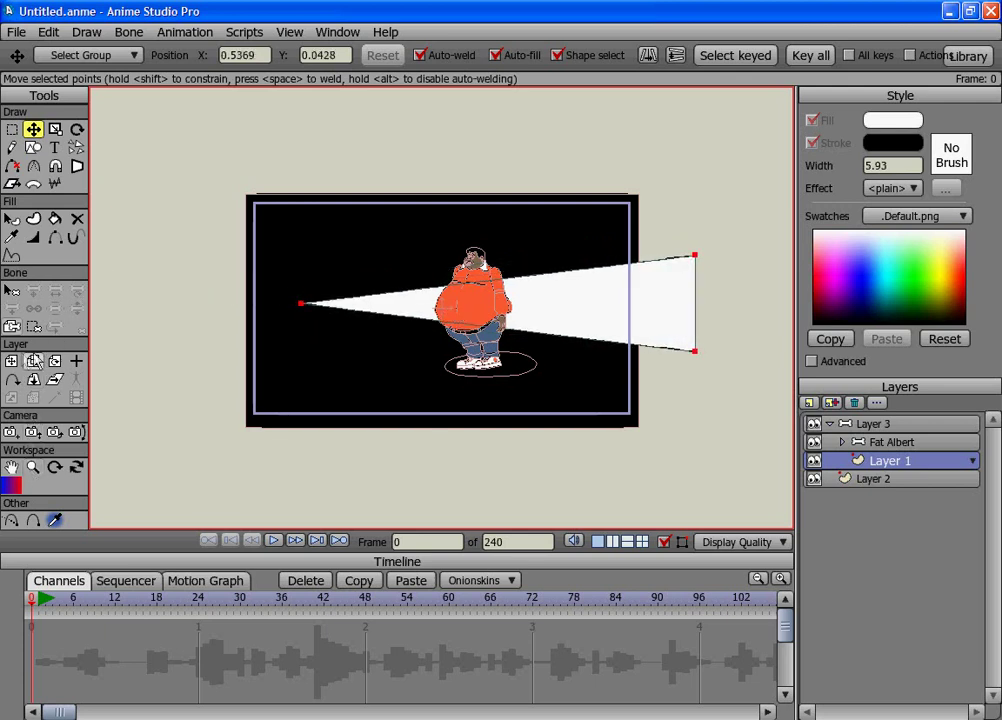
pyautogui.click(33, 520)
pyautogui.scroll(3, 237, 375)
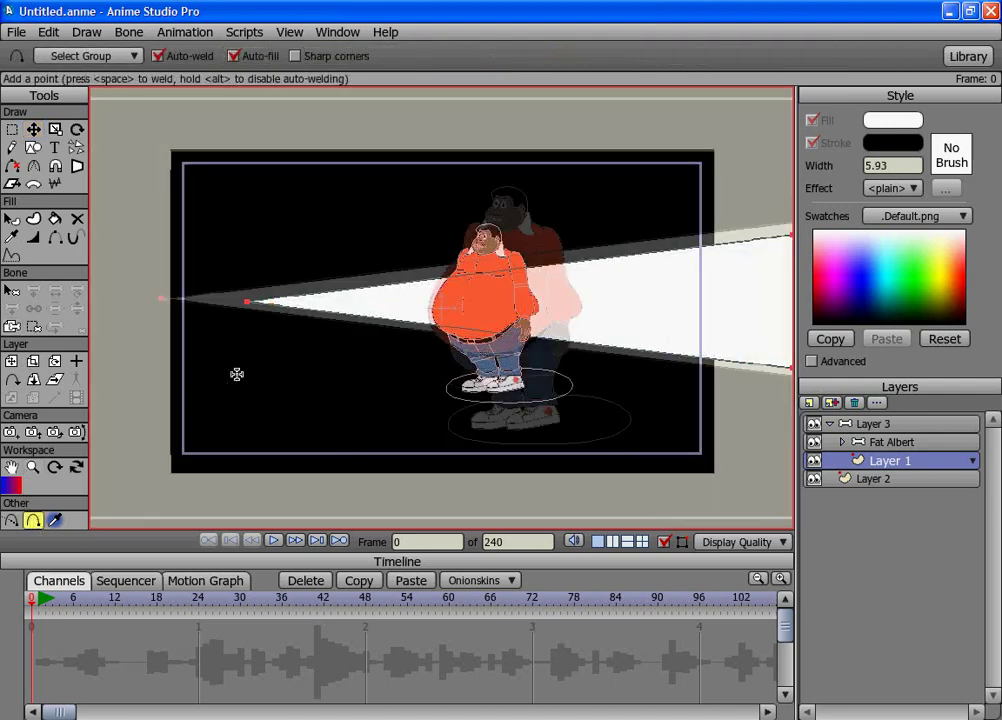
# Zoom in on the beam's narrow tip and drag its tip point slightly downward.
pyautogui.moveTo(231, 391); pyautogui.dragTo(447, 403)
pyautogui.scroll(3, 293, 335)
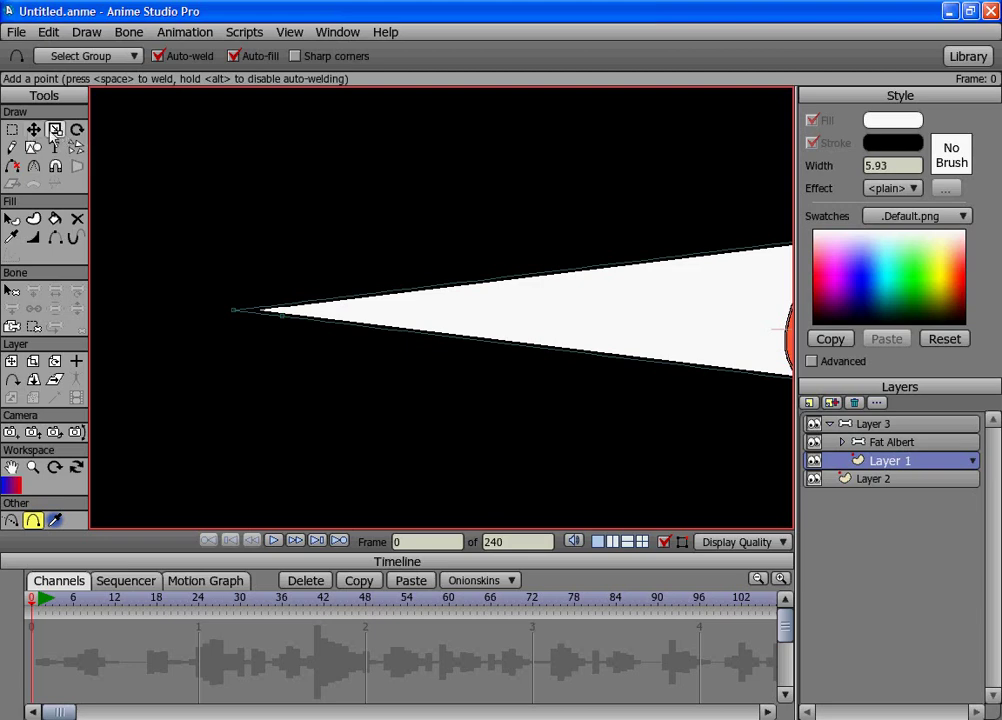
pyautogui.click(33, 129)
pyautogui.moveTo(234, 311); pyautogui.dragTo(238, 321)
pyautogui.scroll(-5, 400, 377)
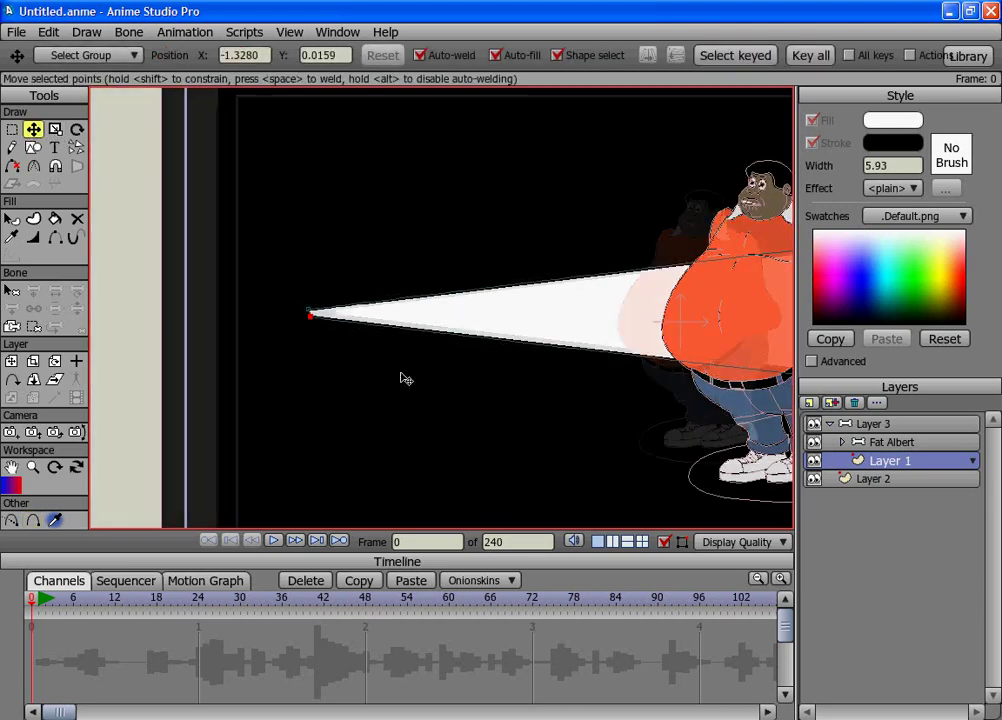
pyautogui.moveTo(549, 468); pyautogui.dragTo(439, 465)
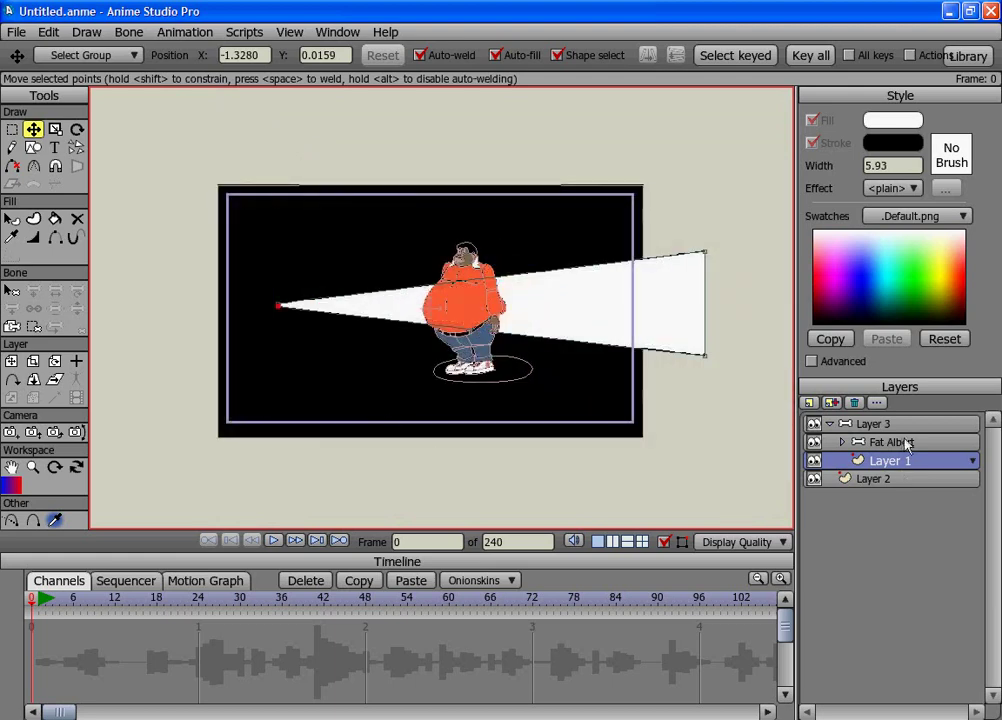
pyautogui.click(880, 424)
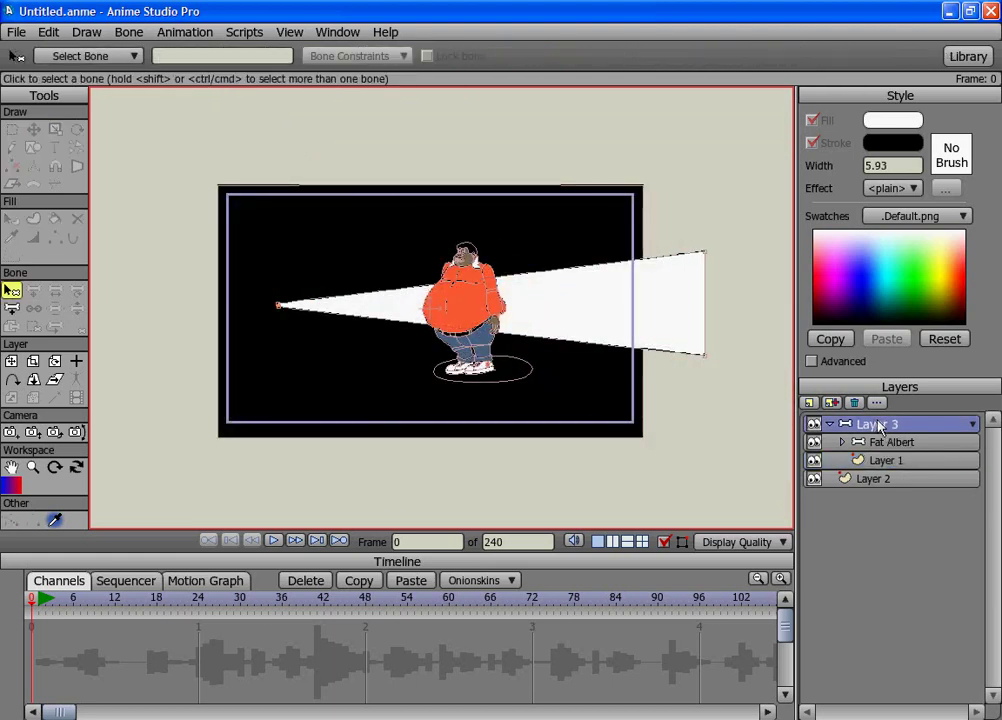
# Add a bone from the beam's tip rightward, bind Layer 1 to it, and swing the beam upward.
pyautogui.click(11, 308)
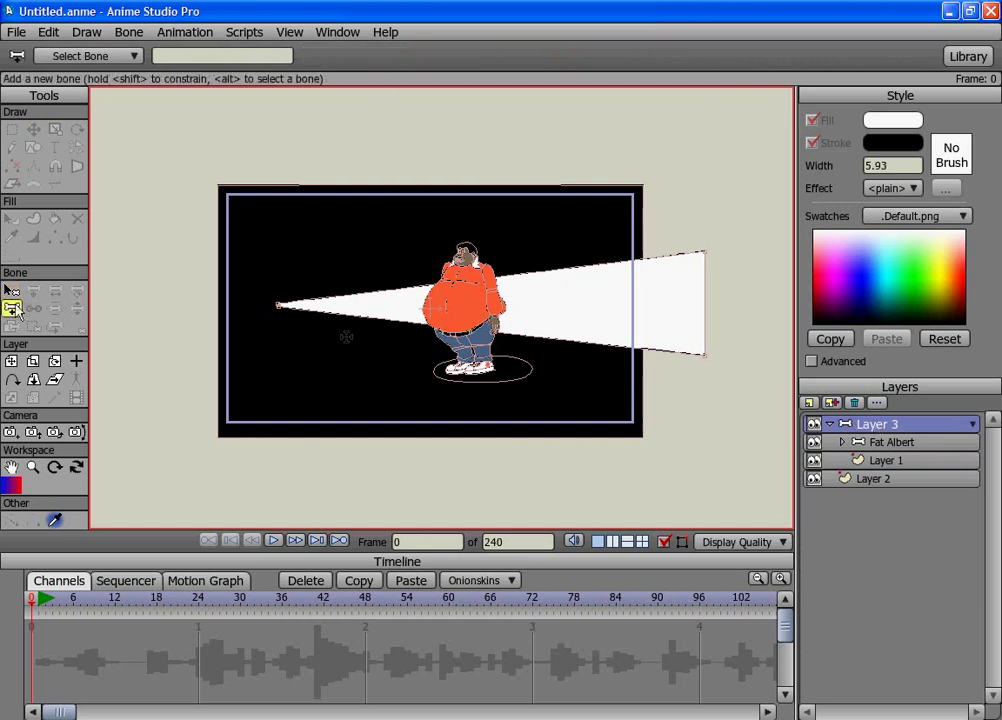
pyautogui.moveTo(274, 305); pyautogui.dragTo(620, 301)
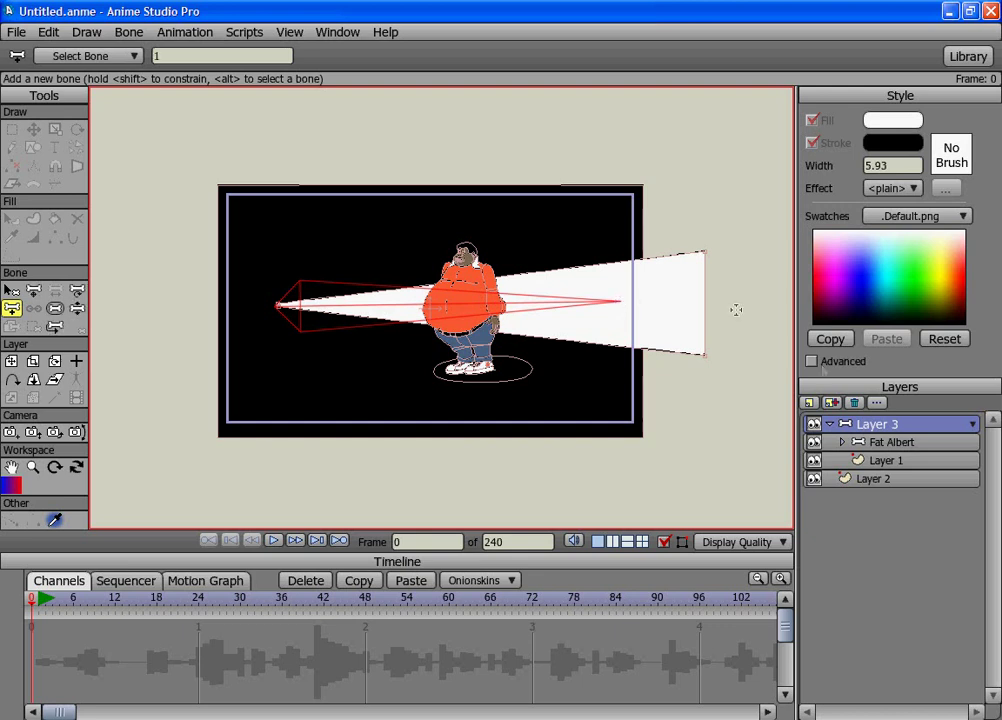
pyautogui.click(55, 310)
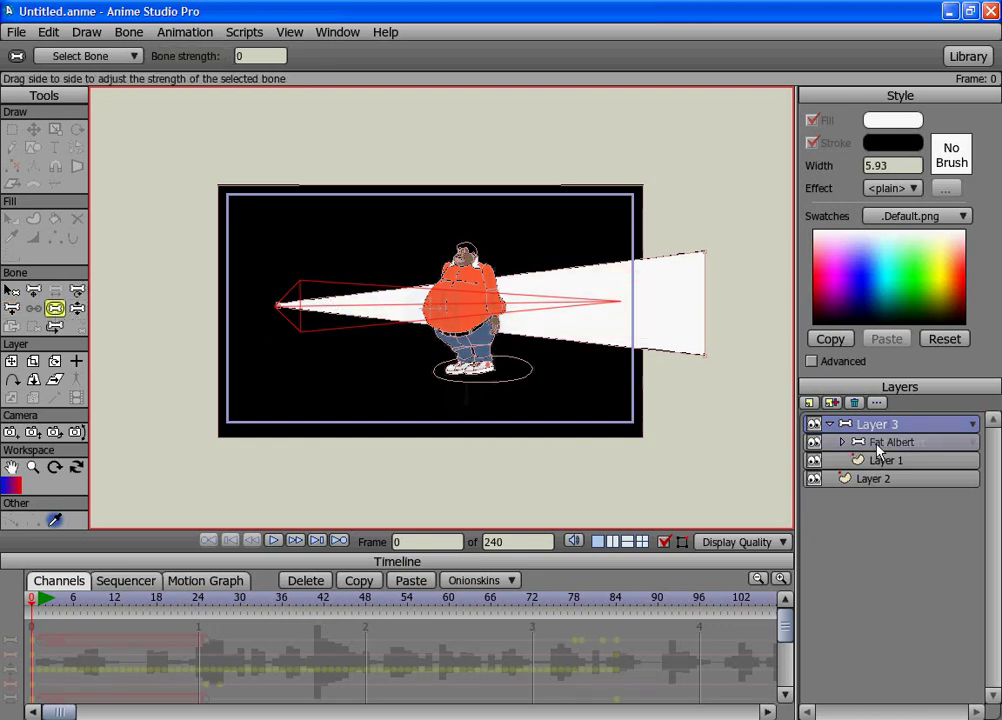
pyautogui.click(879, 446)
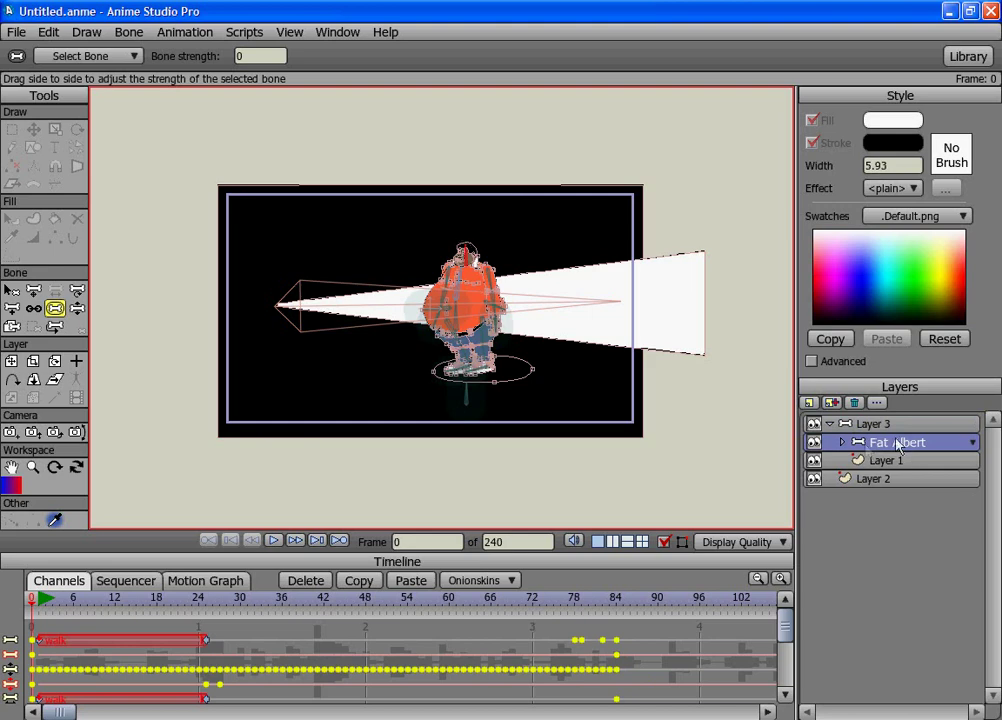
pyautogui.click(868, 462)
pyautogui.click(12, 327)
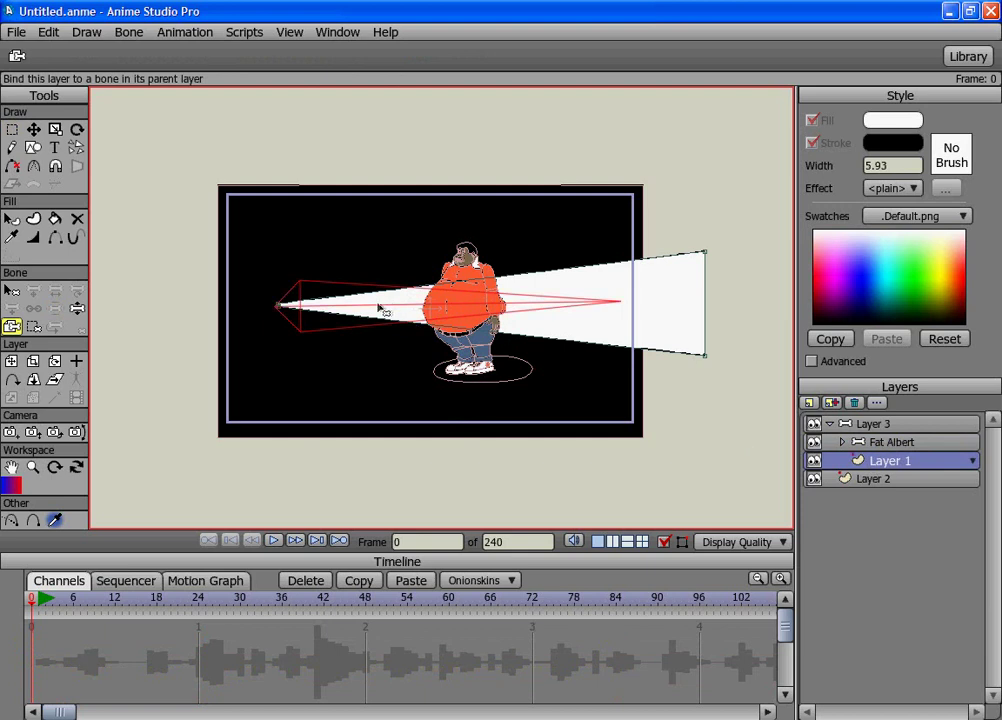
pyautogui.press('z')
pyautogui.moveTo(336, 304)
pyautogui.mouseDown()
pyautogui.moveTo(347, 273)
pyautogui.moveTo(344, 309)
pyautogui.moveTo(347, 295)
pyautogui.mouseUp()
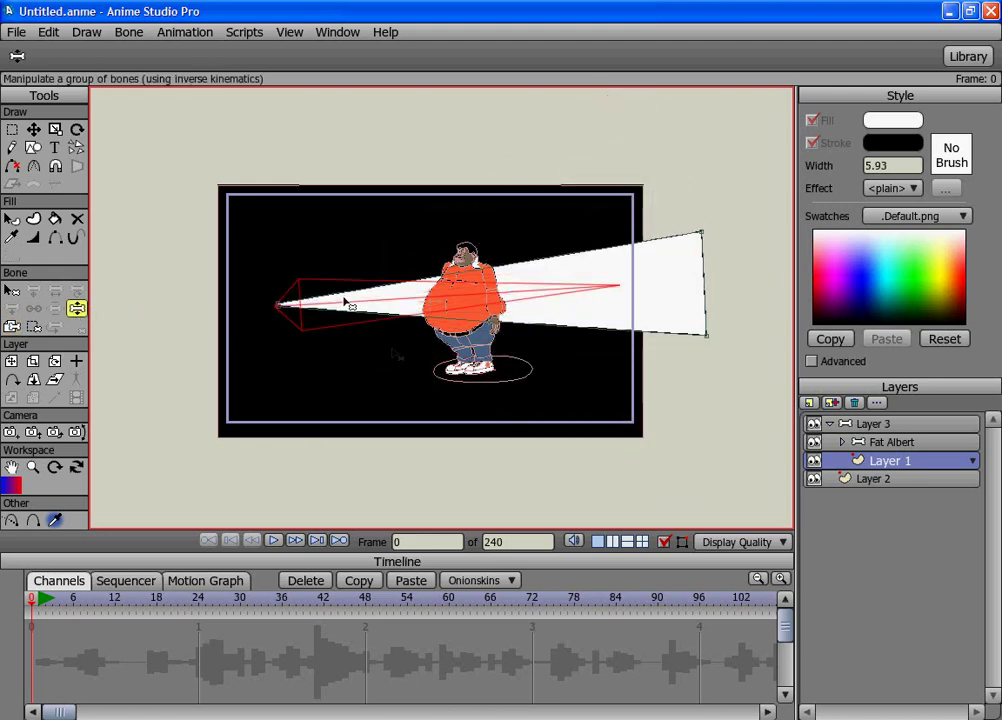
# Mute the rsnt.wav audio layer inside Fat Albert.
pyautogui.click(843, 443)
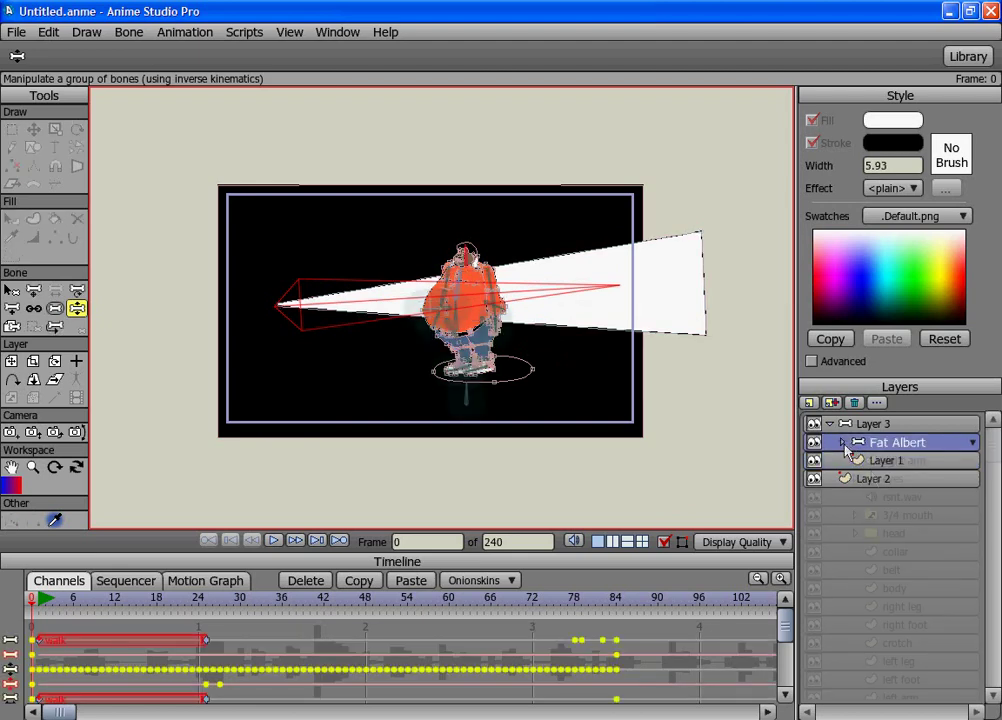
pyautogui.click(814, 498)
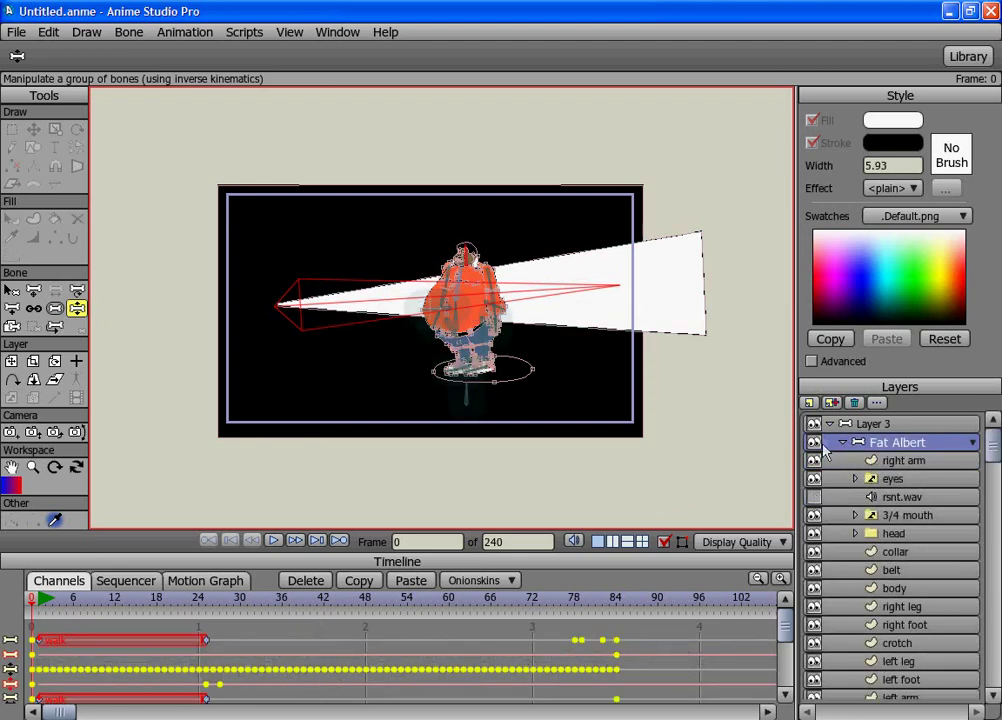
pyautogui.click(841, 442)
# Set Layer 3's masking option to Hide all.
pyautogui.click(829, 424)
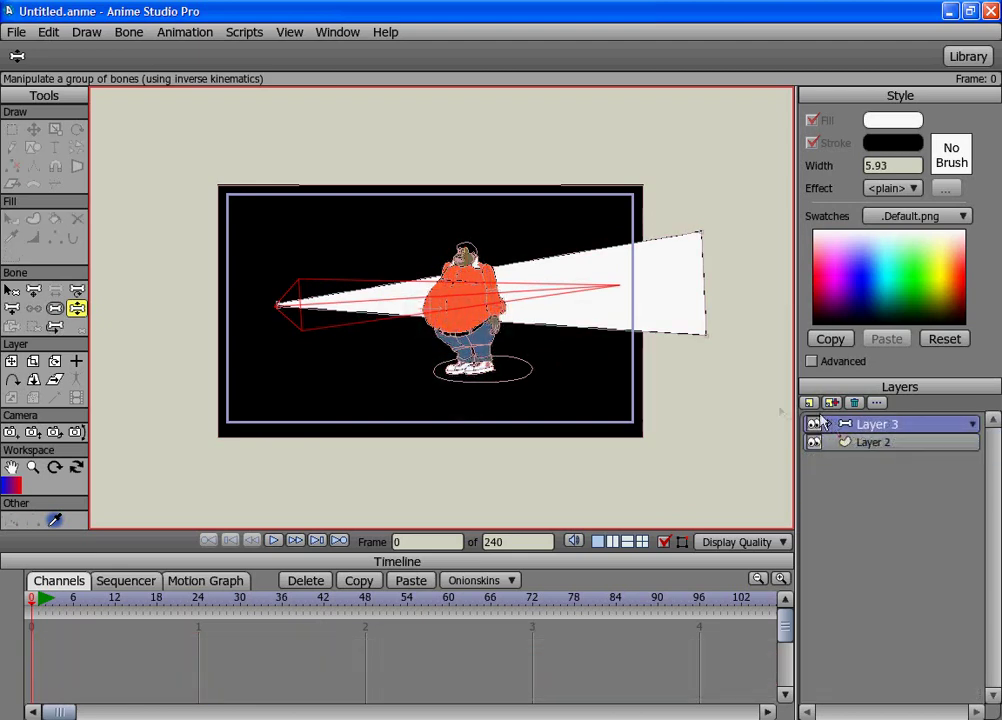
pyautogui.doubleClick(843, 427)
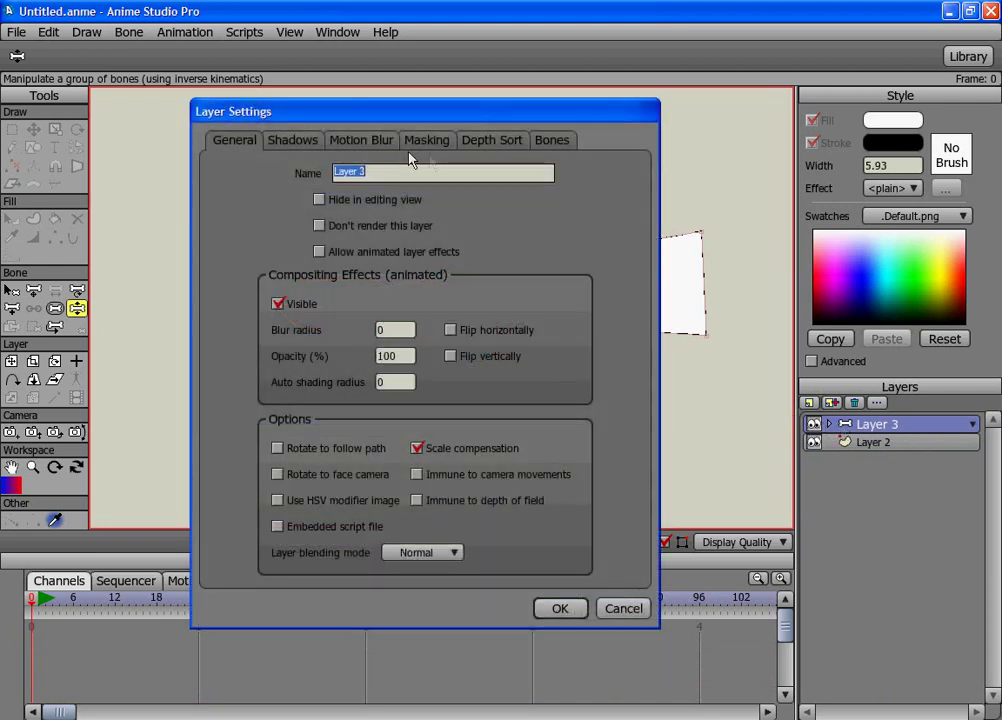
pyautogui.click(427, 142)
pyautogui.click(305, 252)
pyautogui.click(558, 608)
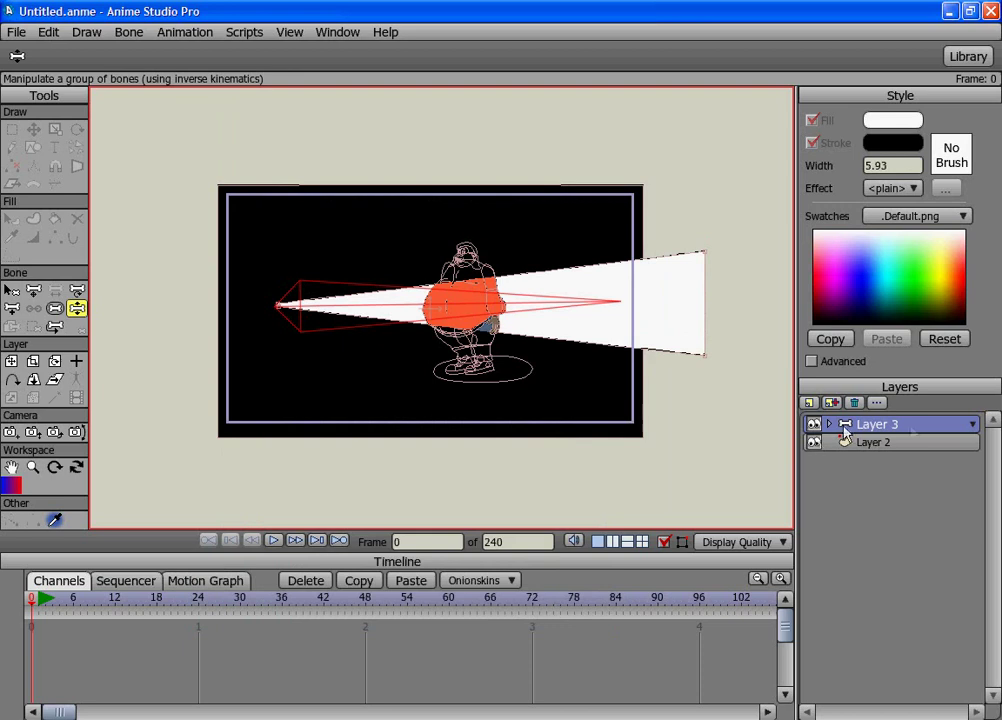
# Confirm Fat Albert's masking is set to Mask this layer.
pyautogui.click(829, 424)
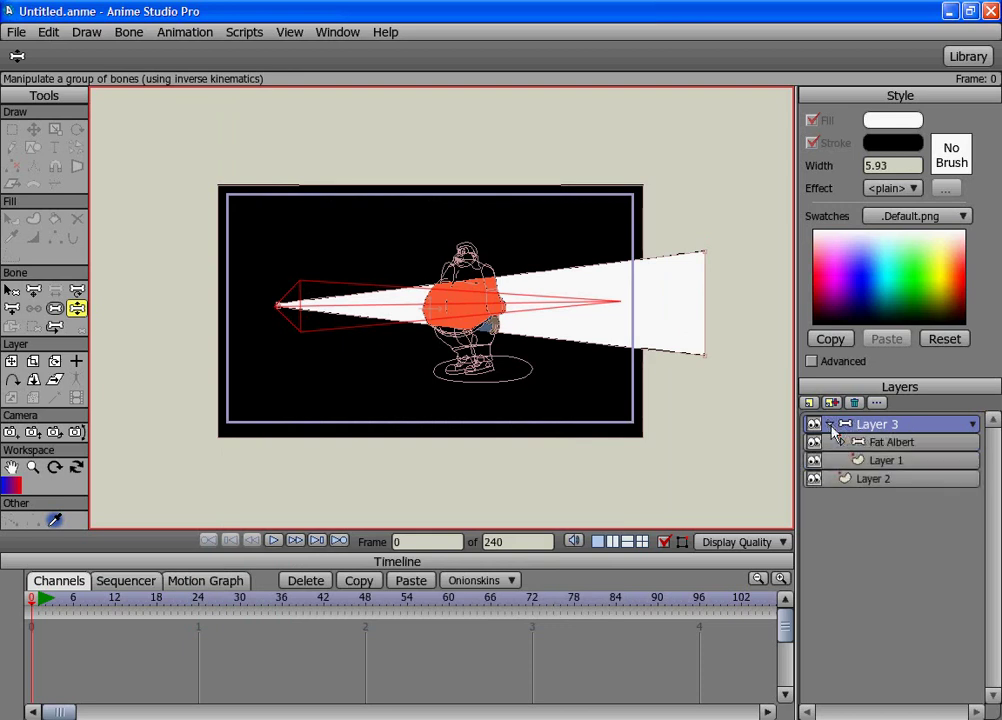
pyautogui.click(919, 448)
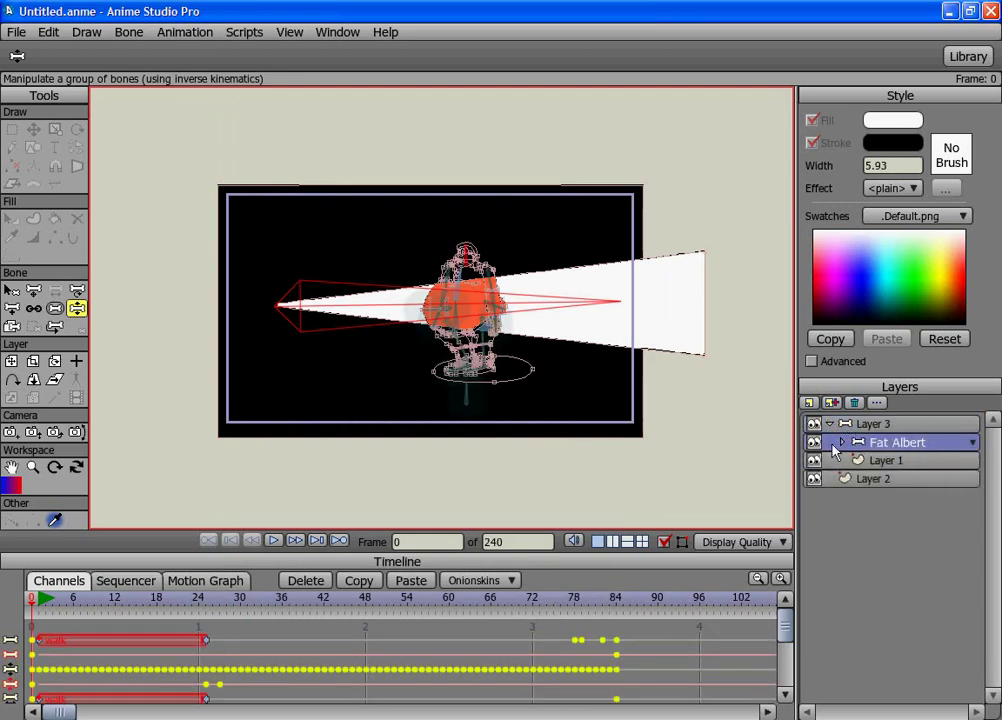
pyautogui.doubleClick(915, 448)
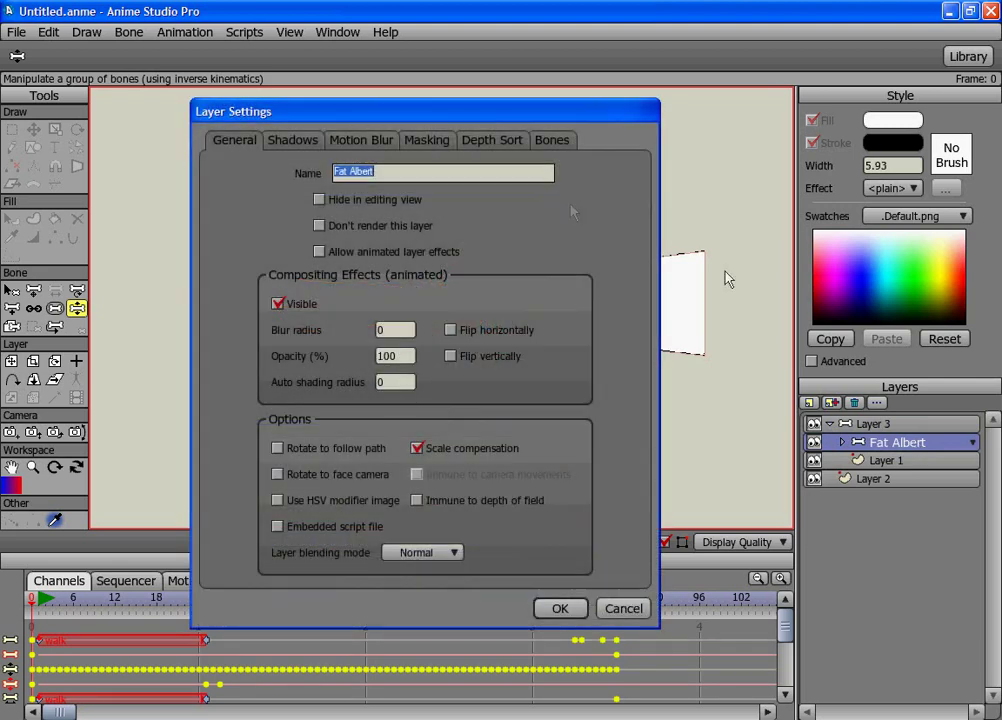
pyautogui.click(427, 142)
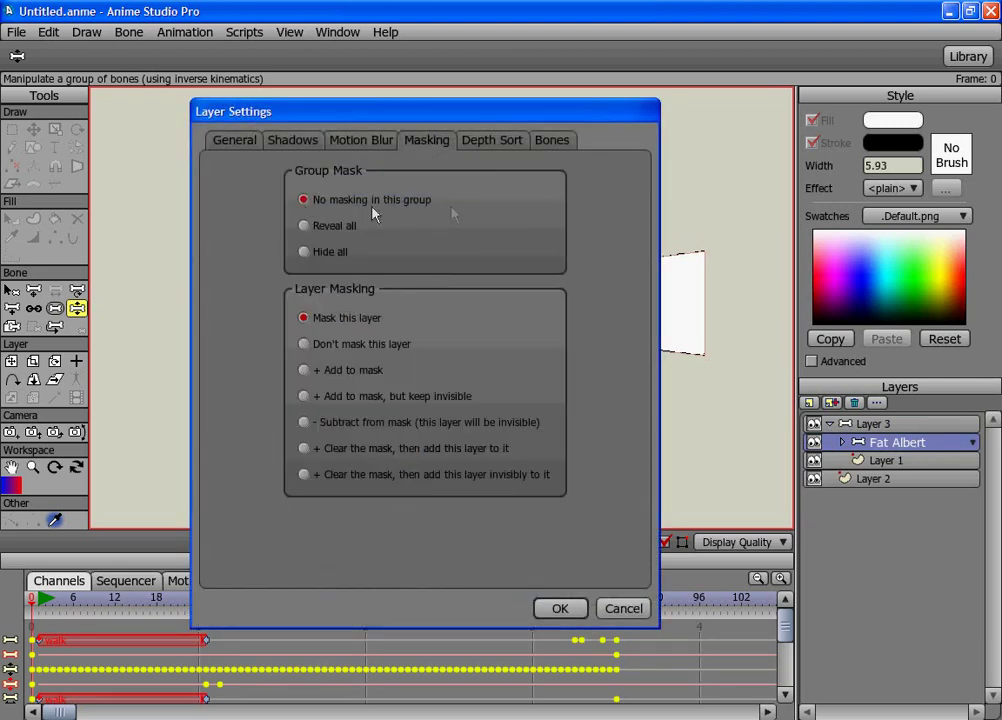
pyautogui.click(550, 608)
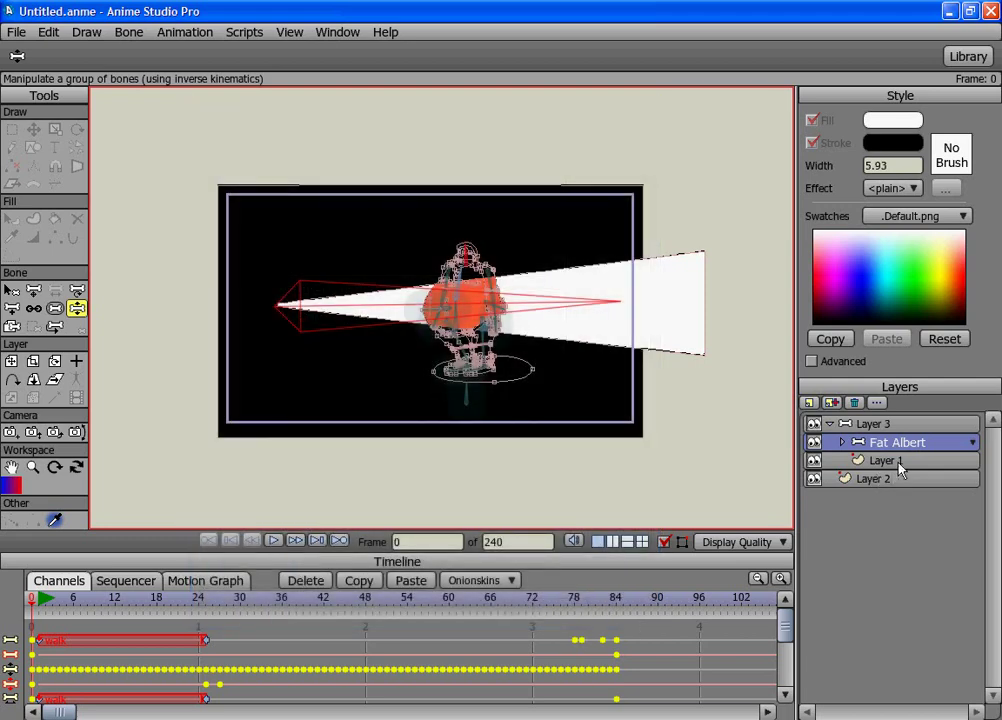
# Set Layer 1's masking option to + Add to mask.
pyautogui.doubleClick(897, 462)
pyautogui.click(427, 142)
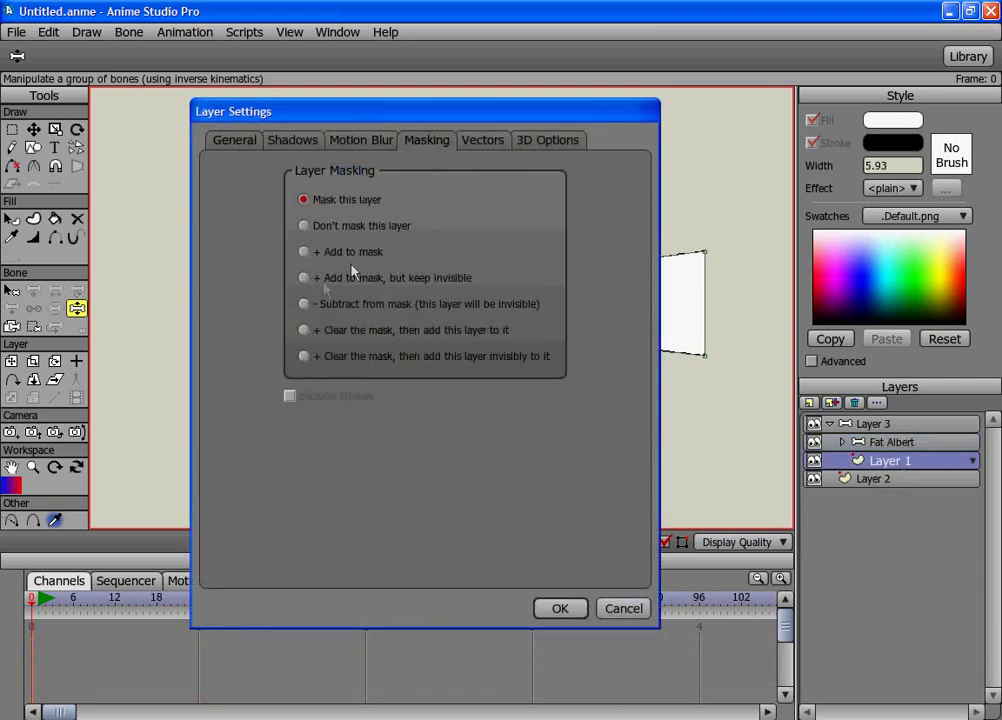
pyautogui.click(304, 252)
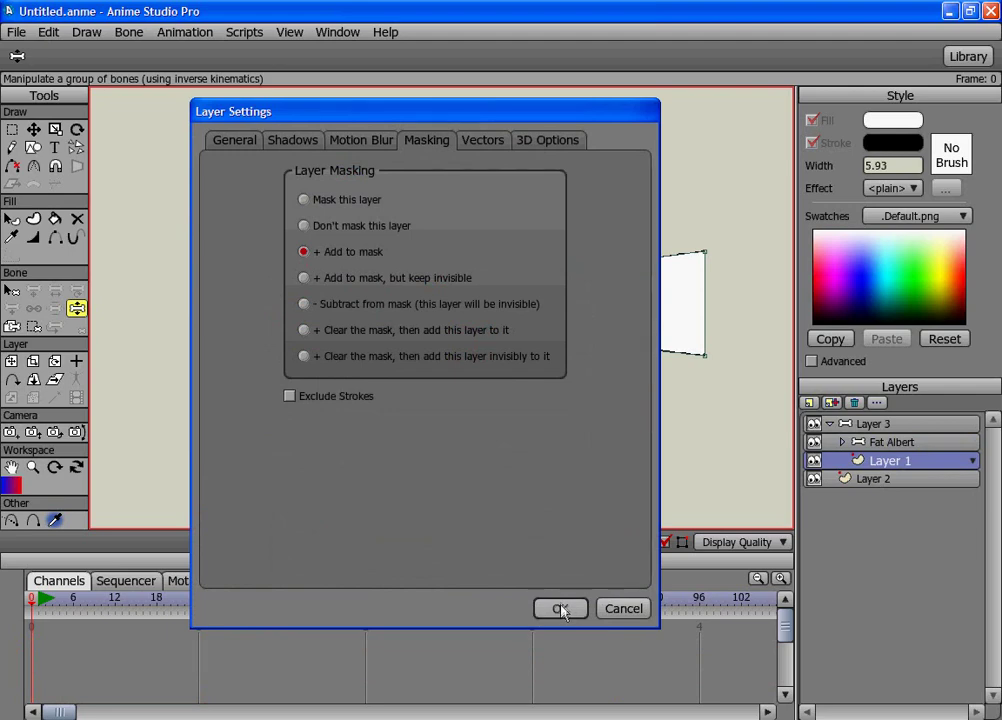
pyautogui.click(562, 610)
# Switch Display Quality to Preview and rotate the beam's bone back down.
pyautogui.click(766, 545)
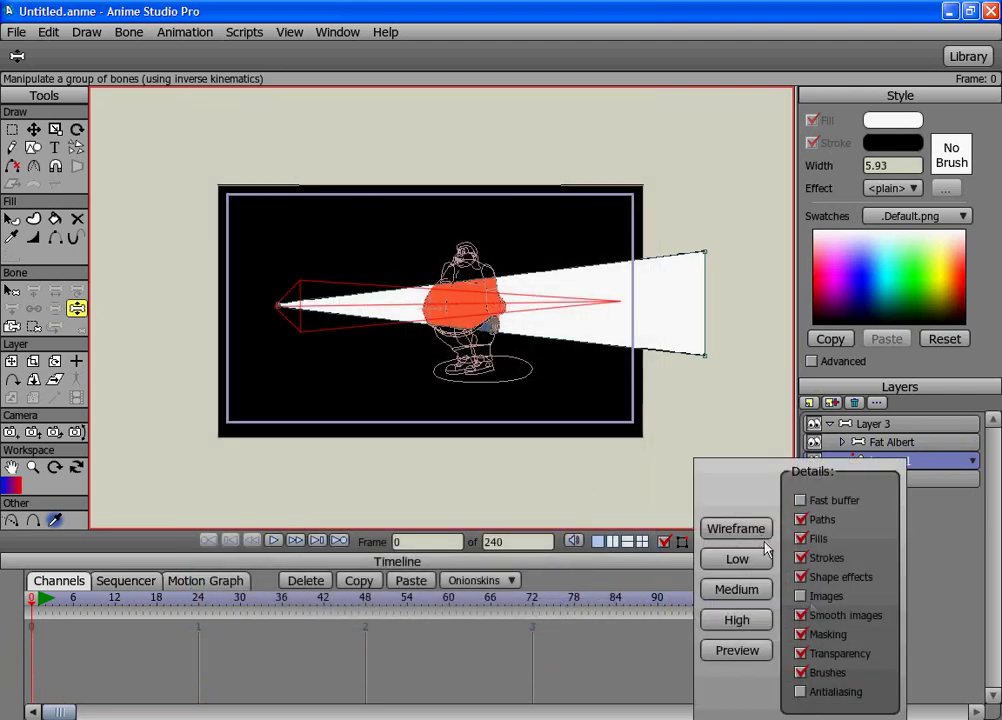
pyautogui.click(738, 652)
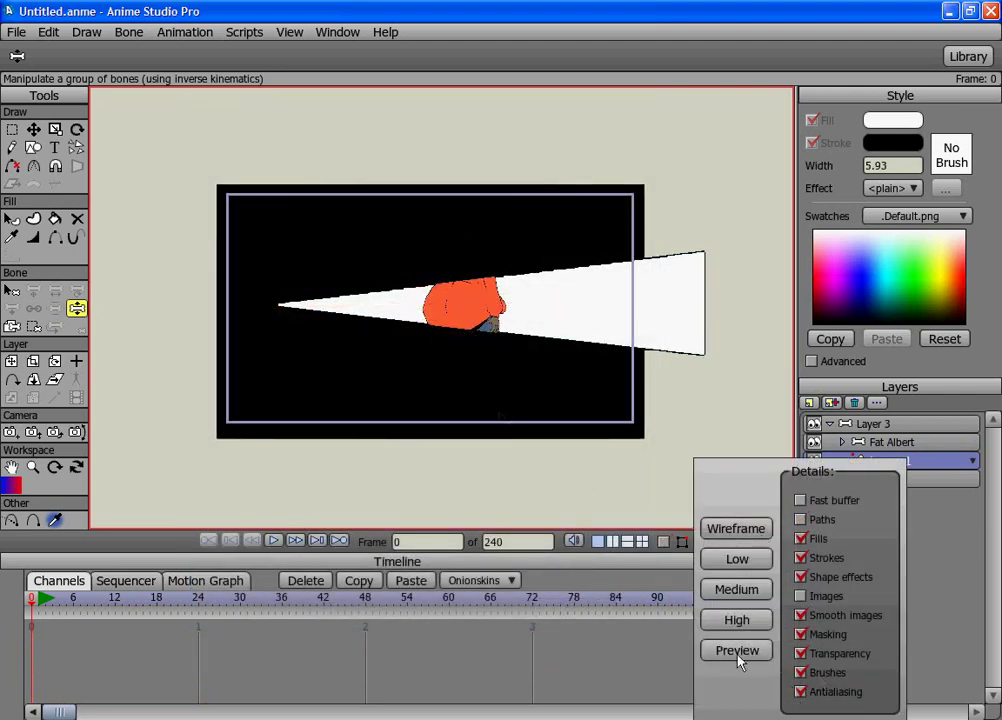
pyautogui.moveTo(385, 313); pyautogui.dragTo(362, 312)
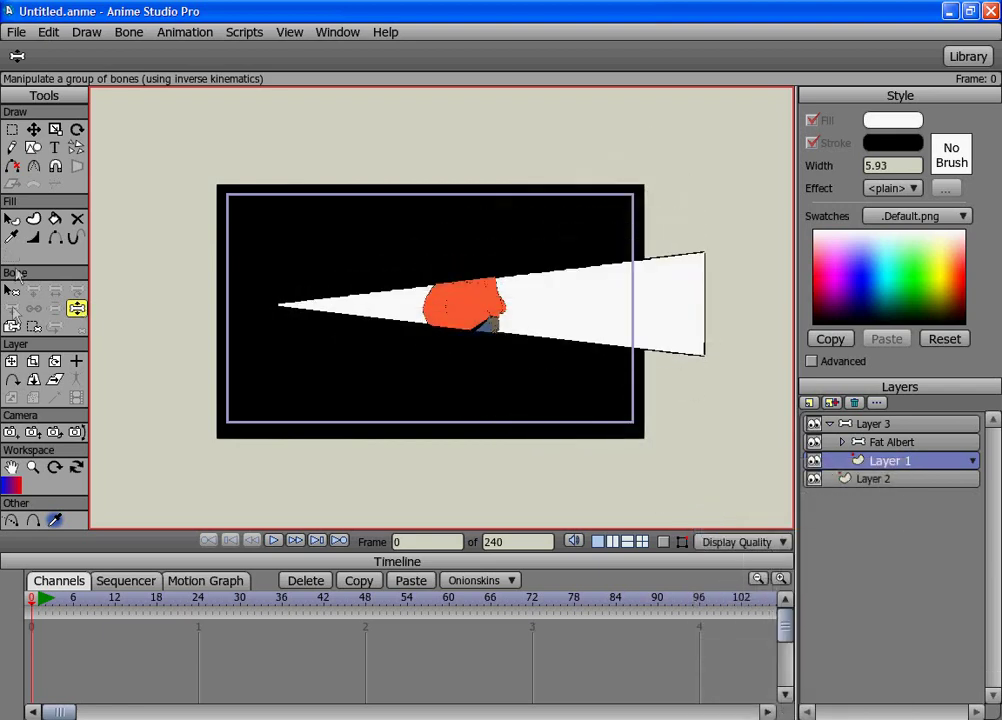
# Select the white cone shape and remove its outline stroke.
pyautogui.click(11, 218)
pyautogui.click(481, 310)
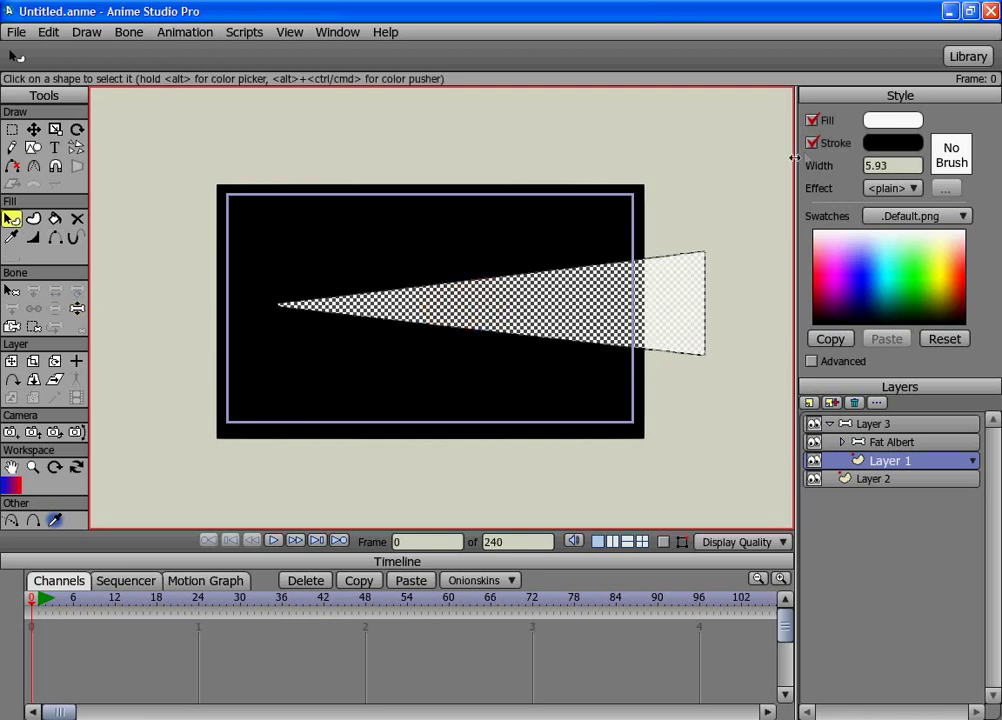
pyautogui.click(812, 146)
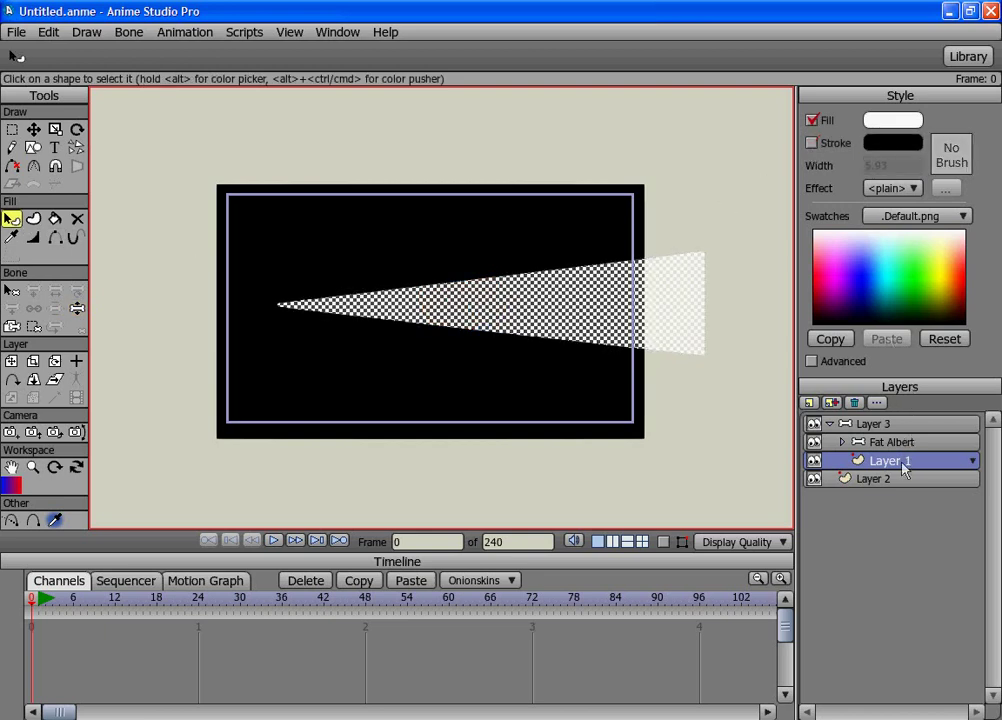
# Give the beam's fill a Soft Edge effect with blur radius 30.
pyautogui.click(890, 188)
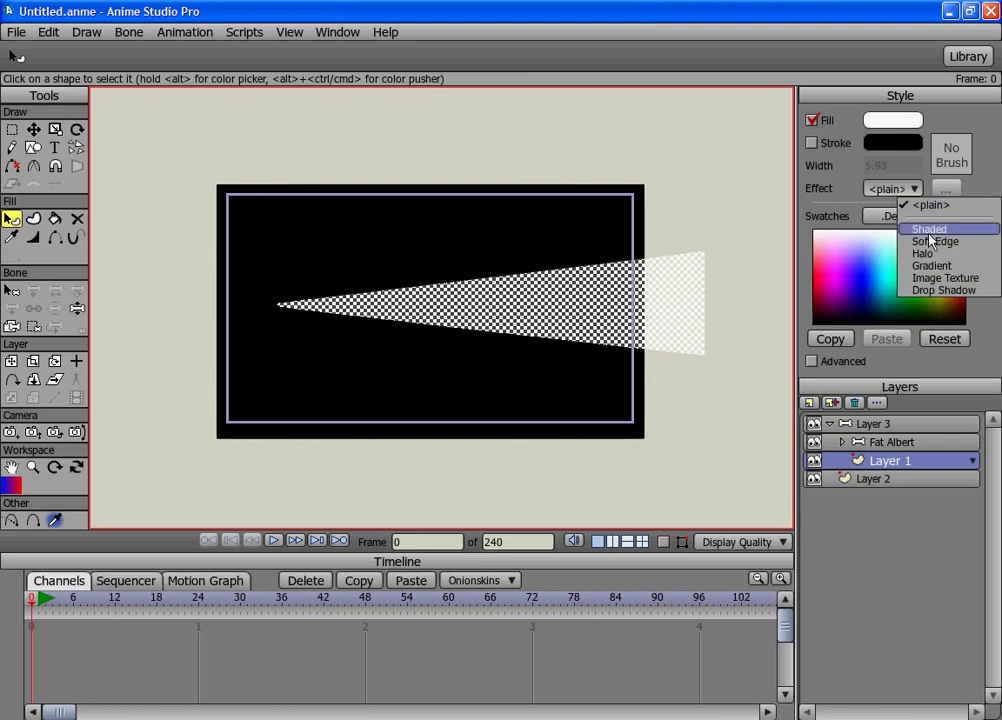
pyautogui.click(930, 242)
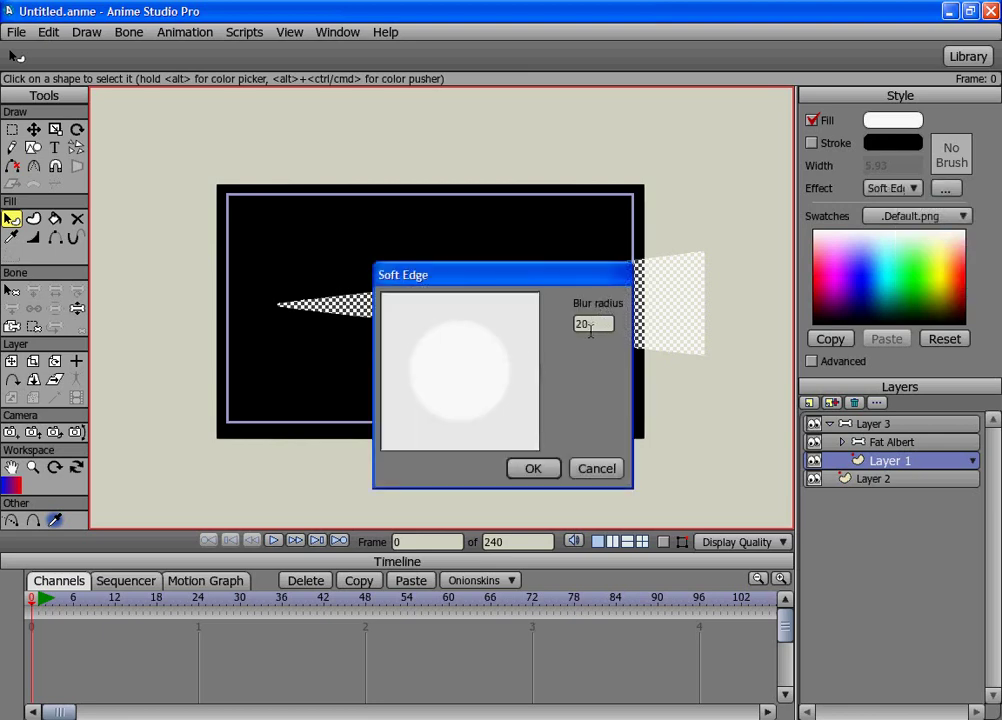
pyautogui.click(590, 323)
pyautogui.write('30')
pyautogui.click(546, 469)
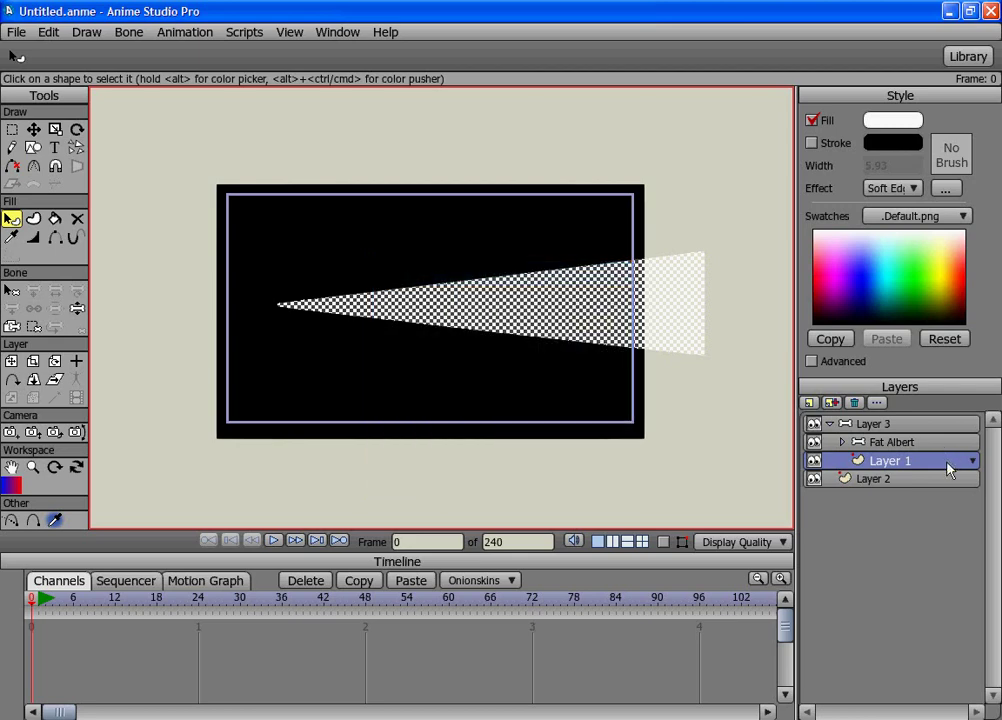
pyautogui.doubleClick(948, 470)
pyautogui.doubleClick(405, 356)
# Set Layer 1's opacity to 75% and render the frame with Ctrl+R.
pyautogui.write('98')
pyautogui.press('BackSpace')
pyautogui.write('3')
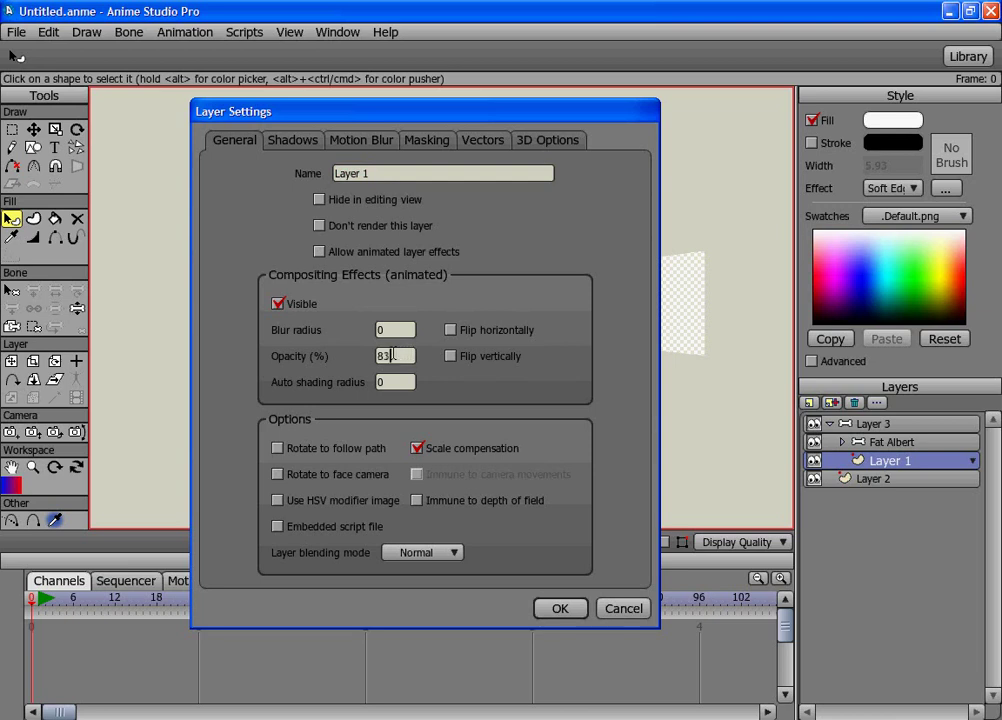
pyautogui.press('BackSpace')
pyautogui.write('5')
pyautogui.click(556, 611)
pyautogui.hotkey('ctrl', 'r')
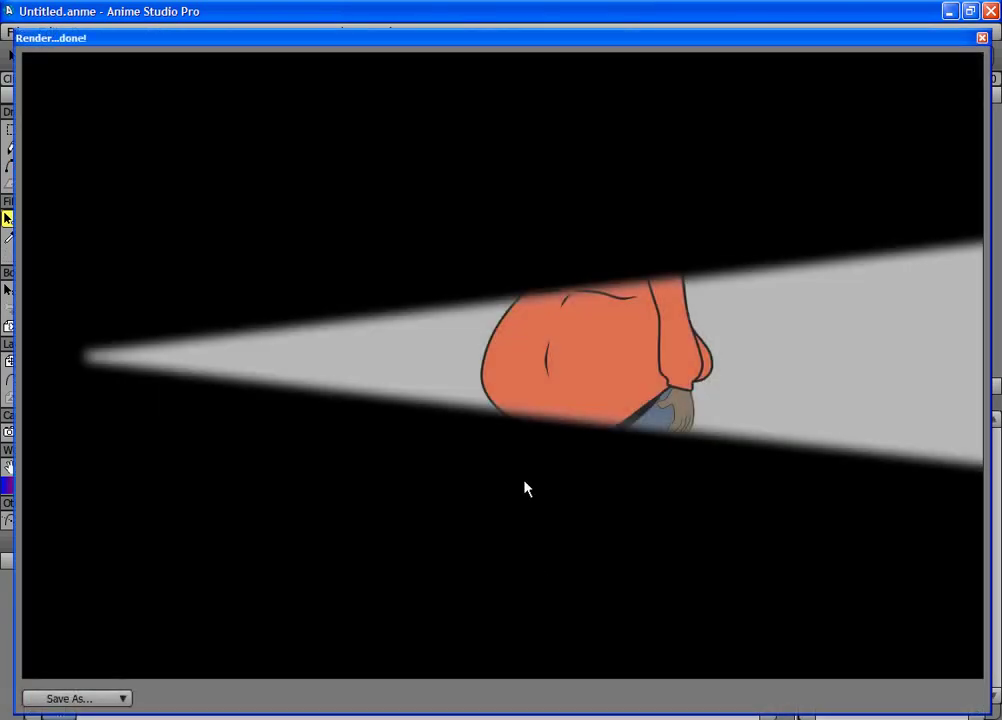
# Close the 'Render...done!' preview window of the masked spotlight scene.
pyautogui.click(982, 39)
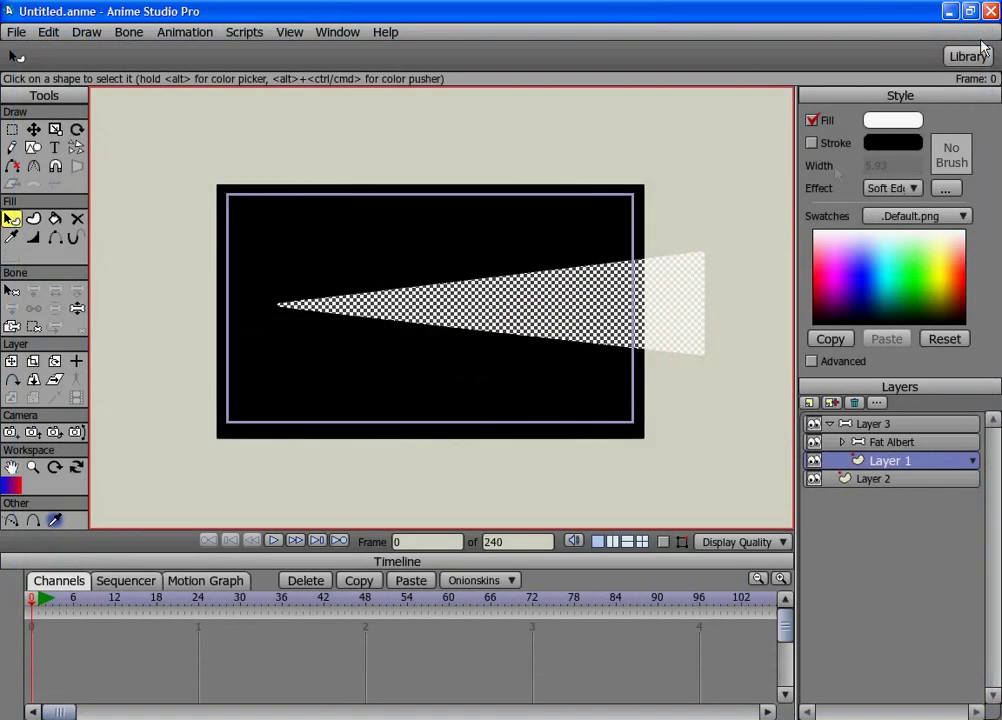